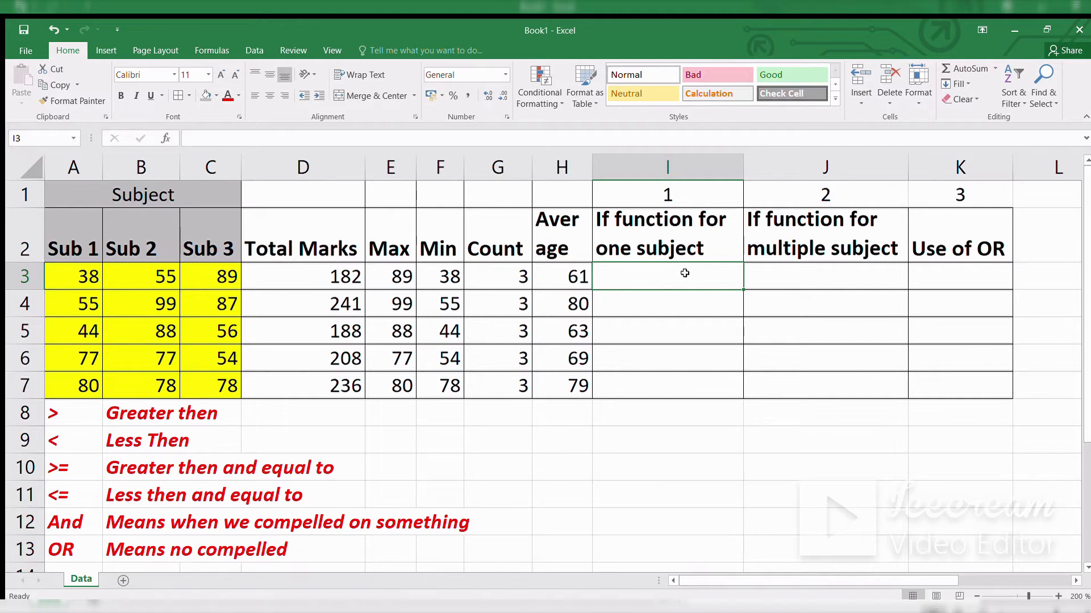
# Enter the formula =IF(A3>35,"PASS","FAIL") in cell I3 for the single-subject check
pyautogui.write('=')
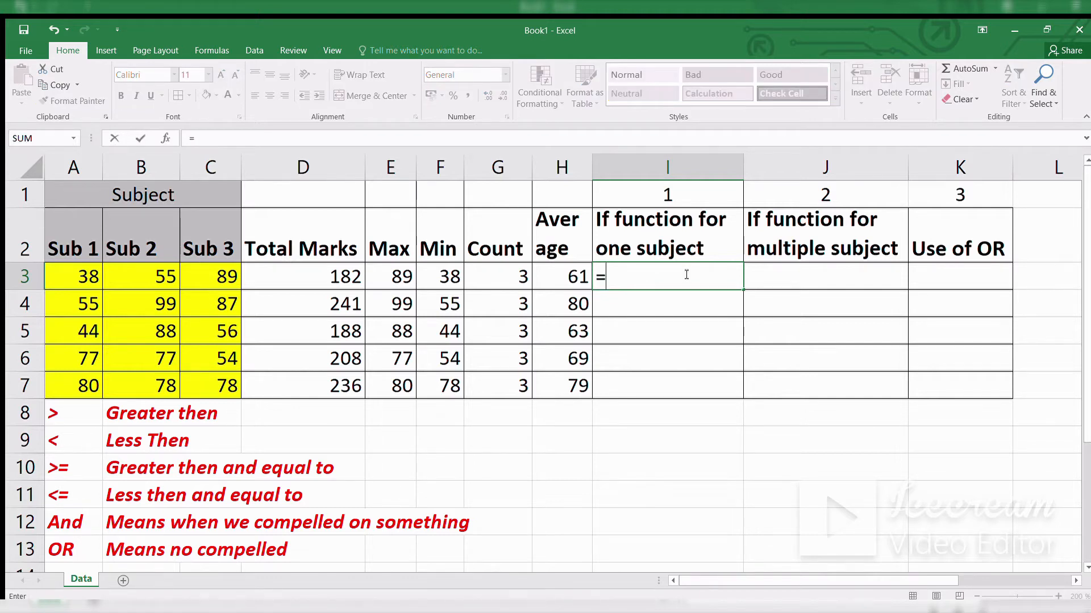
pyautogui.write('IF(')
pyautogui.click(75, 278)
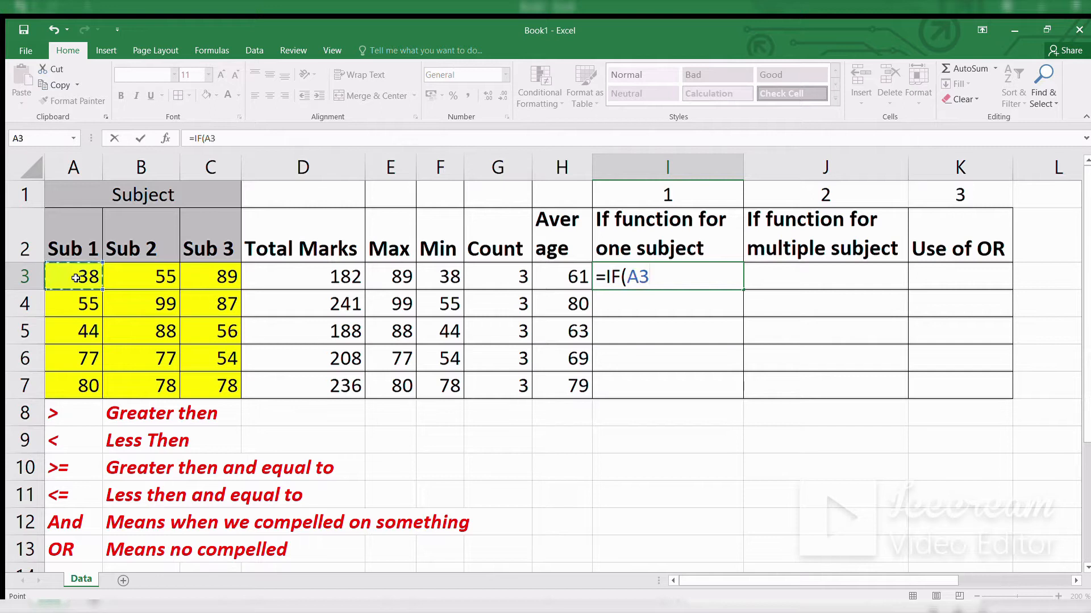
pyautogui.write('>35,"PASS"')
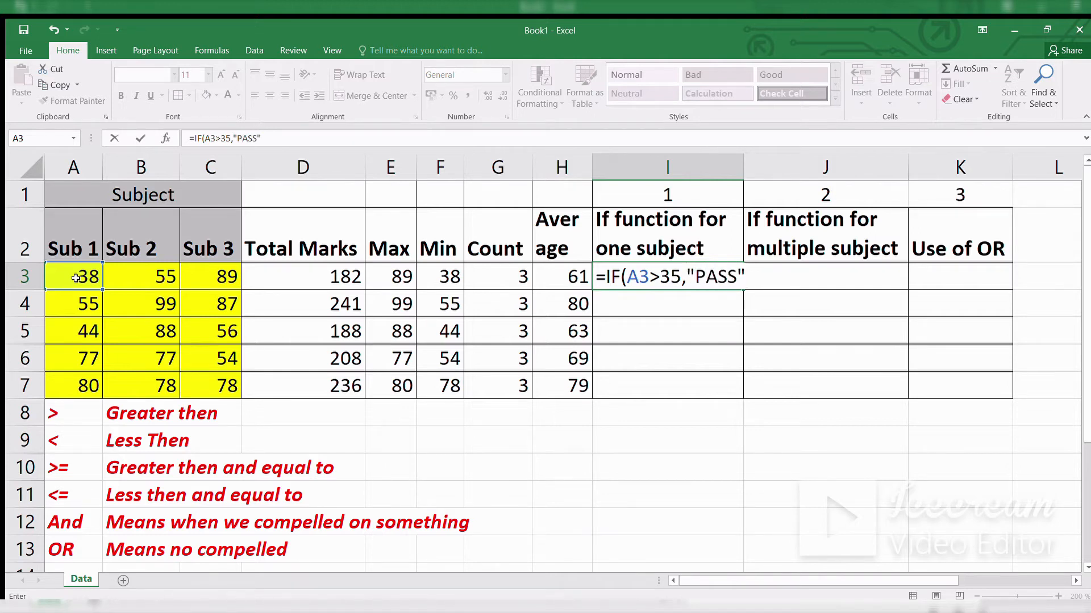
pyautogui.write(',"FAIL")')
pyautogui.press('Return')
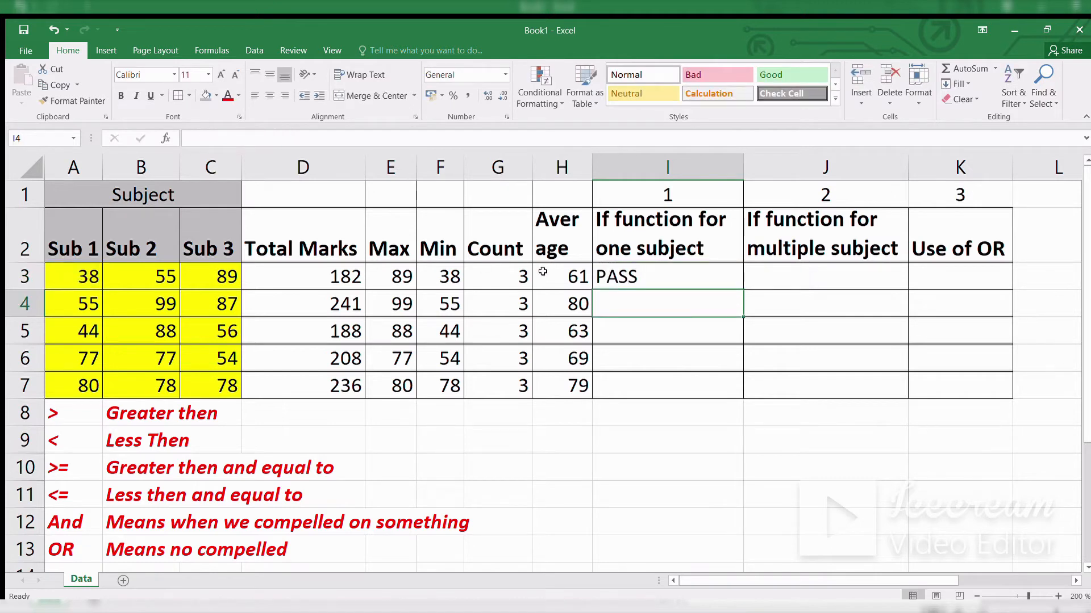
# Copy the single-subject IF formula from I3 down through I7
pyautogui.click(663, 272)
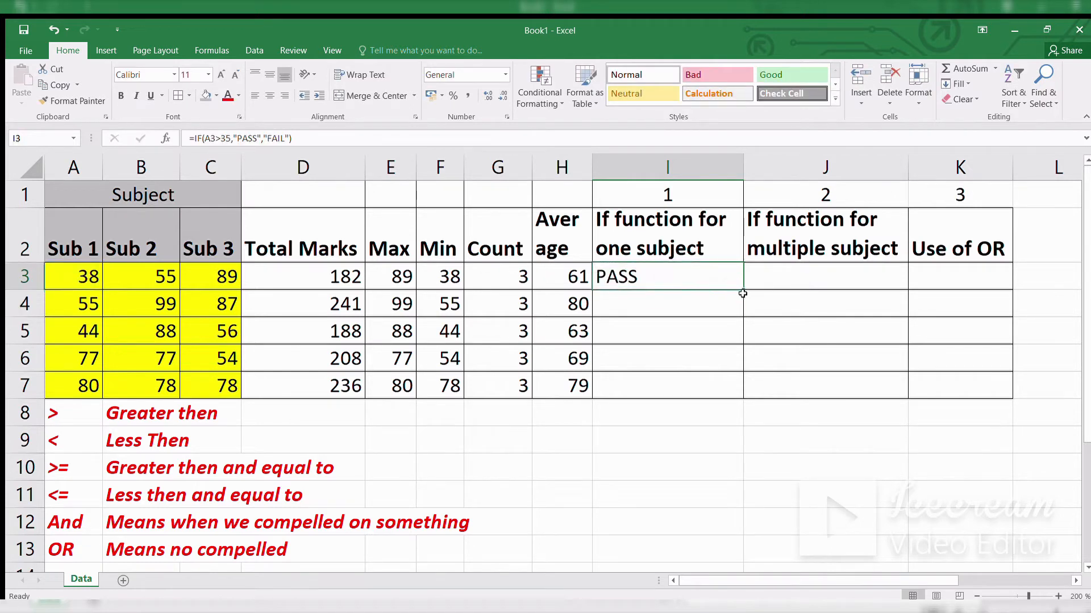
pyautogui.moveTo(743, 290); pyautogui.dragTo(729, 401)
pyautogui.click(656, 272)
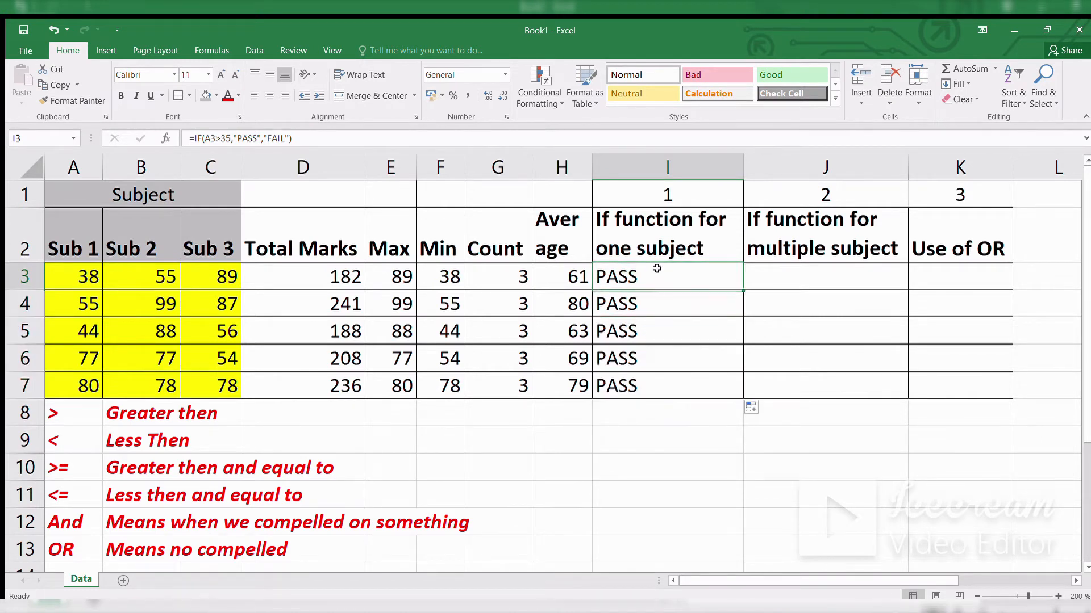
# Set the Sub 1 mark in A4 to 33 and check the single-subject IF column
pyautogui.click(81, 303)
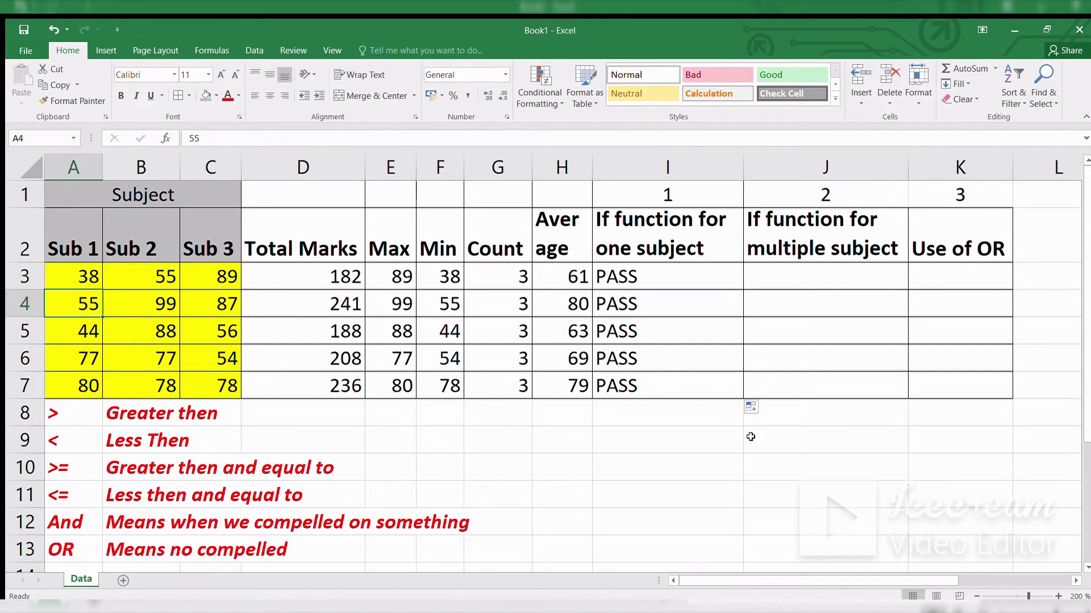
pyautogui.write('33')
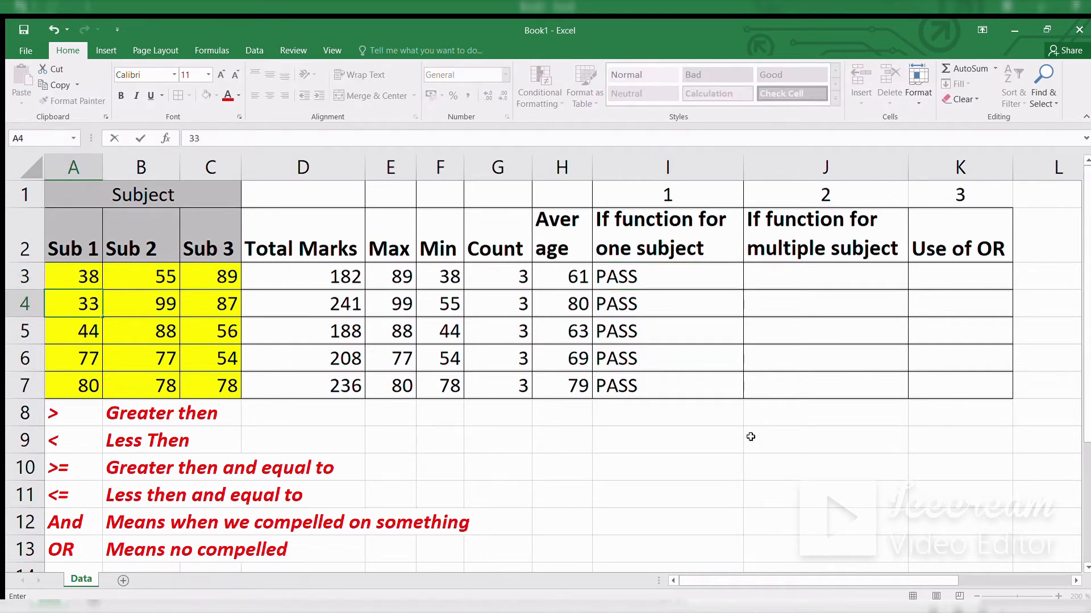
pyautogui.press('Return')
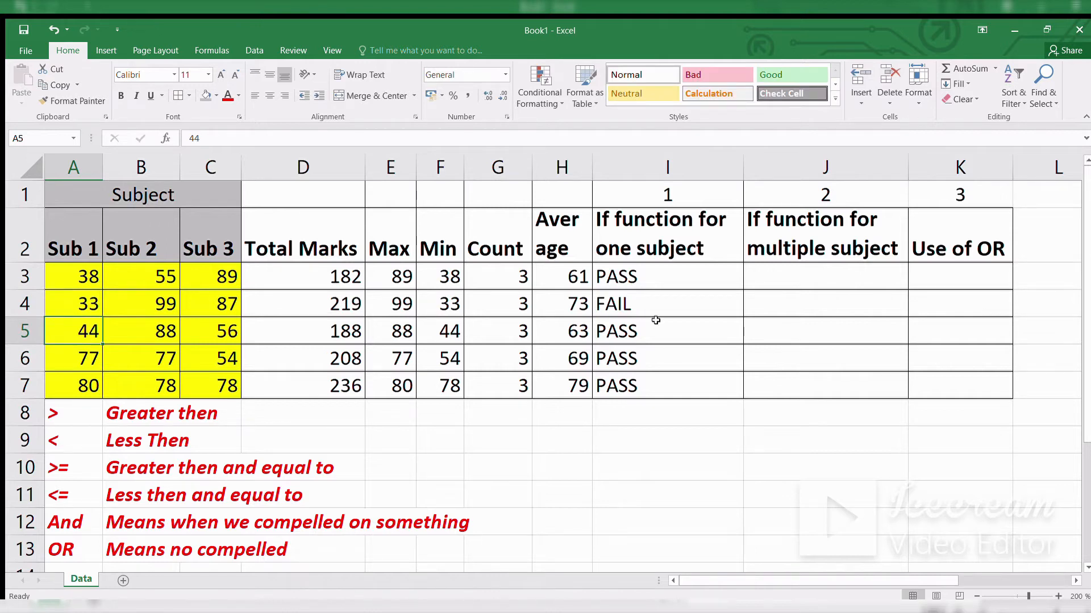
pyautogui.click(711, 293)
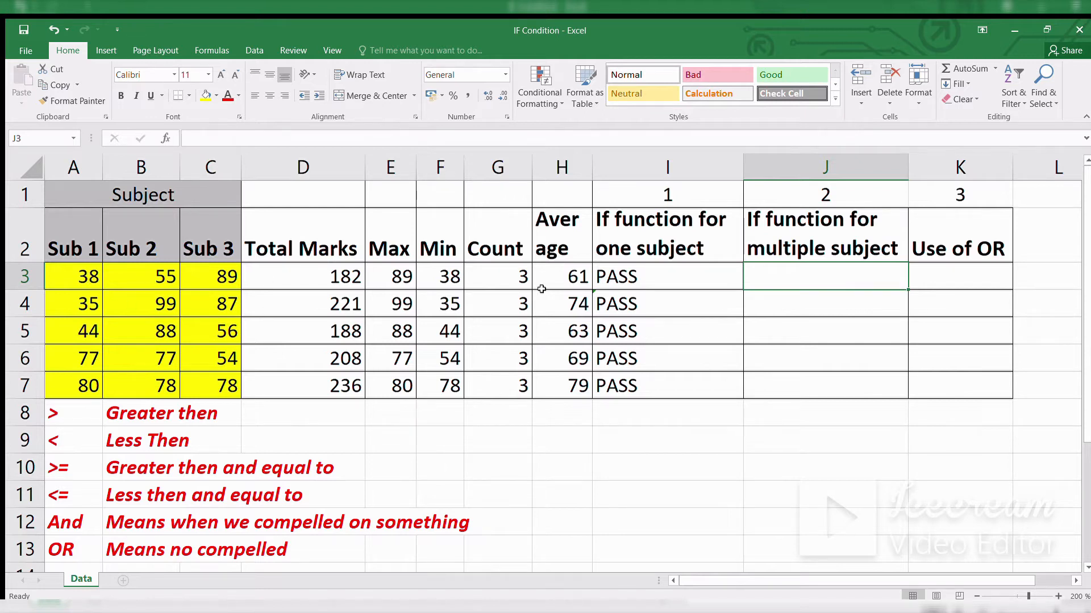
pyautogui.click(660, 270)
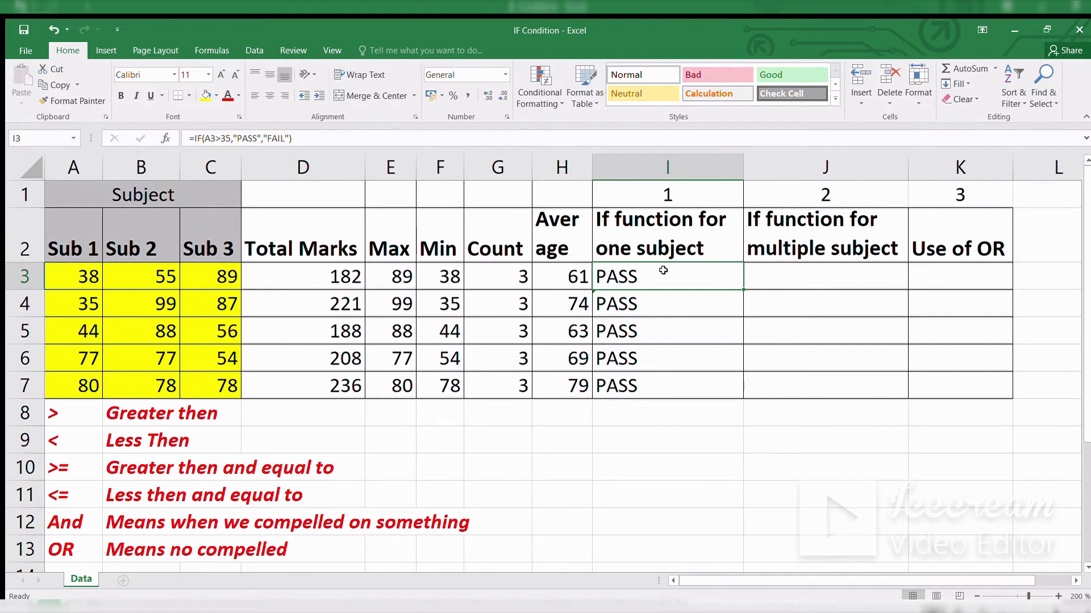
# Enter the formula =IF(AND(A3>35,B3>35,C3>35),"PASS","FAIL") in cell J3 for the multiple-subject check
pyautogui.click(803, 270)
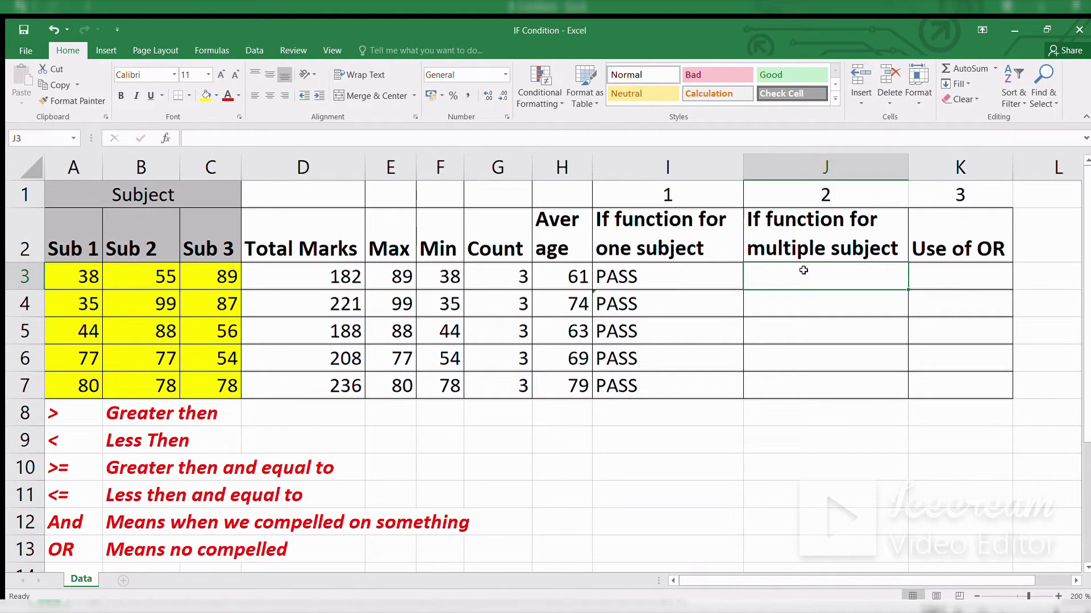
pyautogui.write('=')
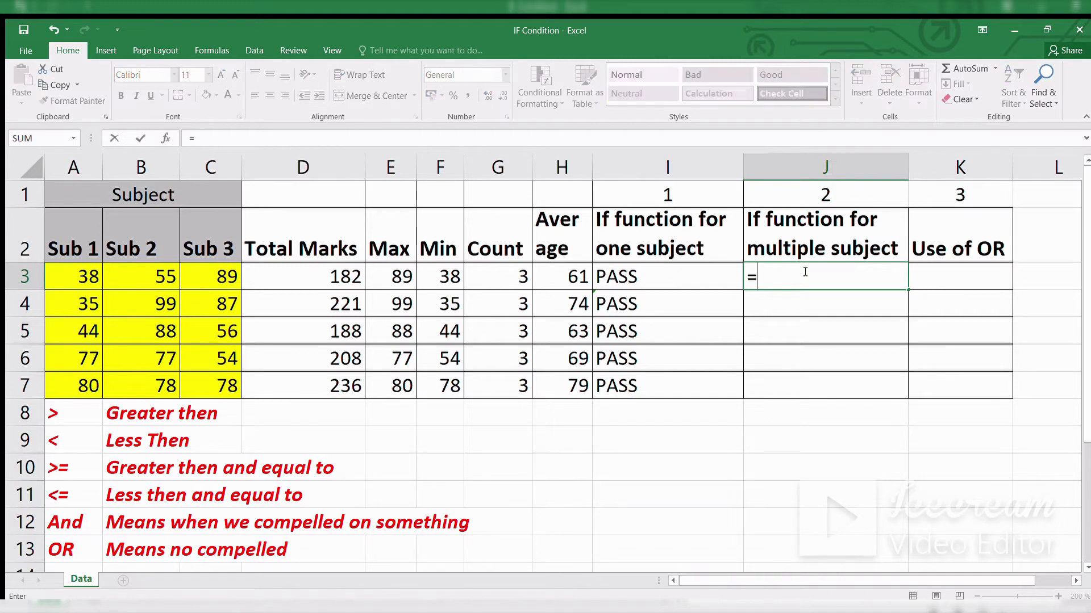
pyautogui.write('IF(AND(')
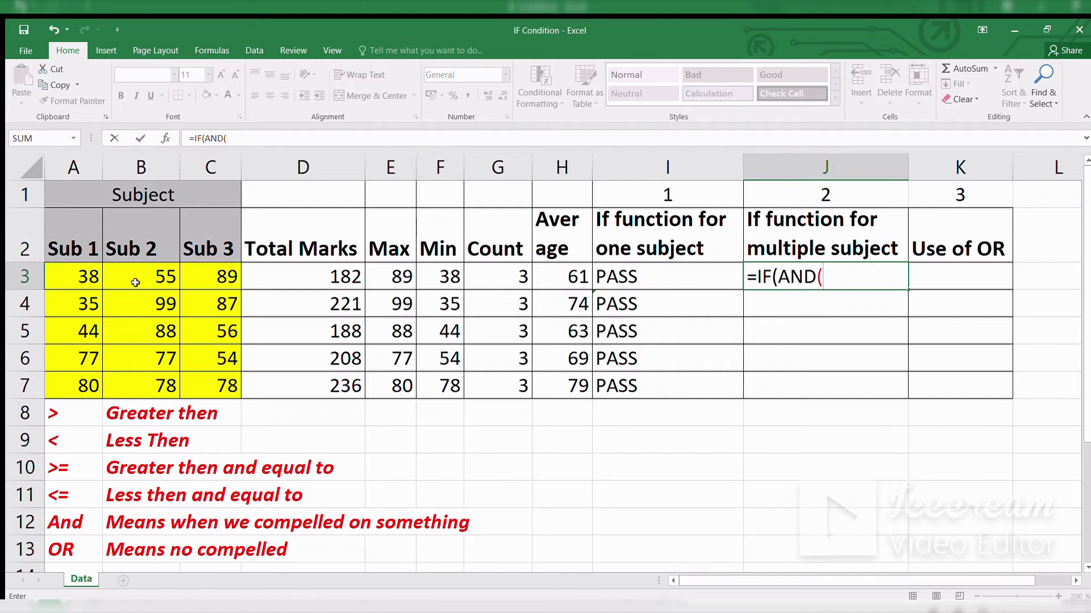
pyautogui.click(91, 277)
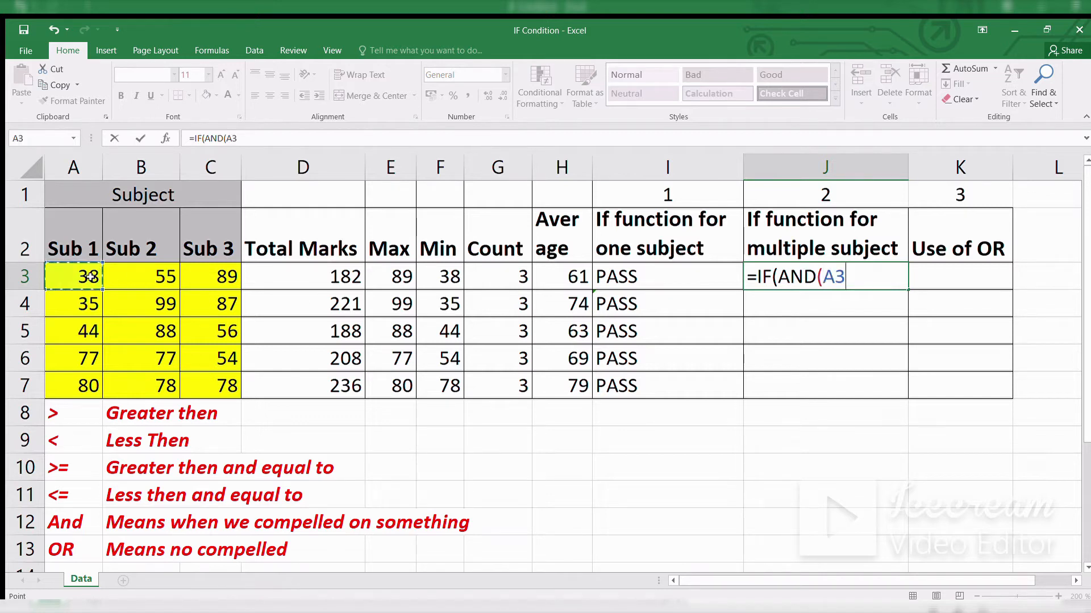
pyautogui.write('>35,')
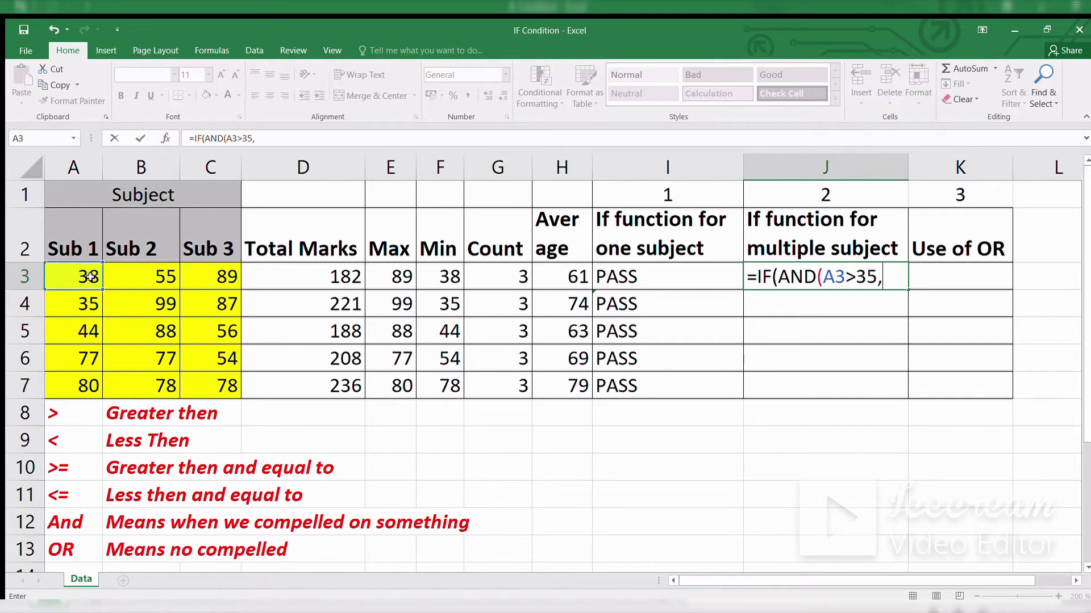
pyautogui.click(158, 277)
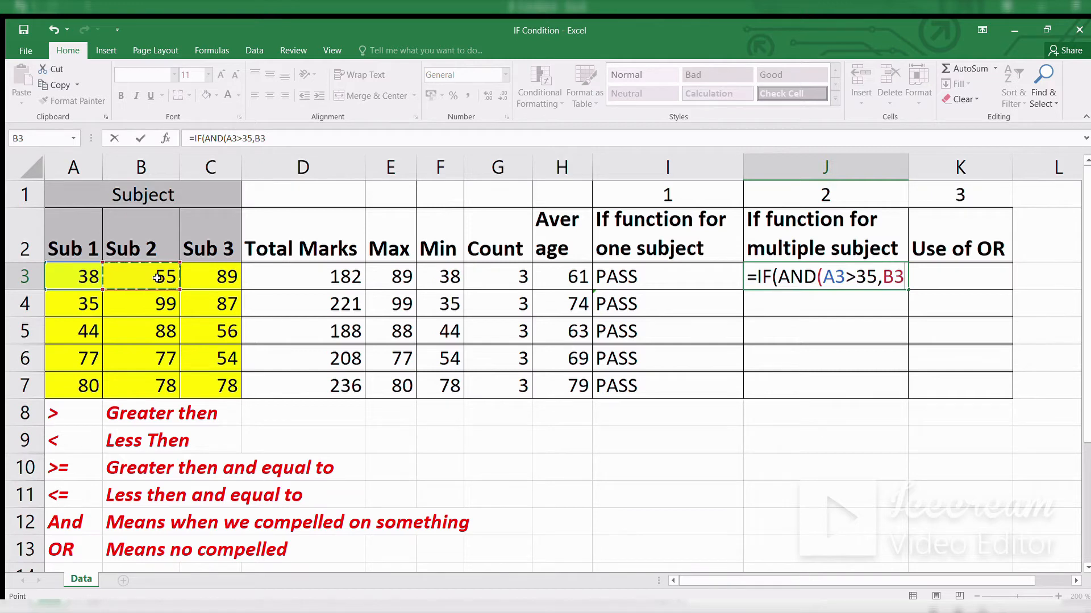
pyautogui.write('>35,')
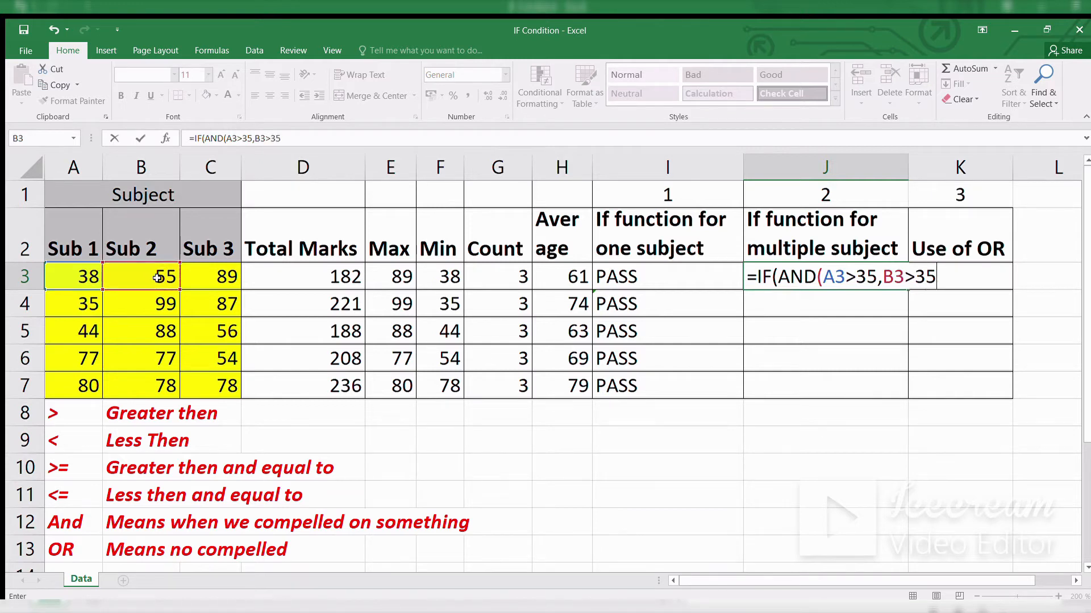
pyautogui.click(188, 276)
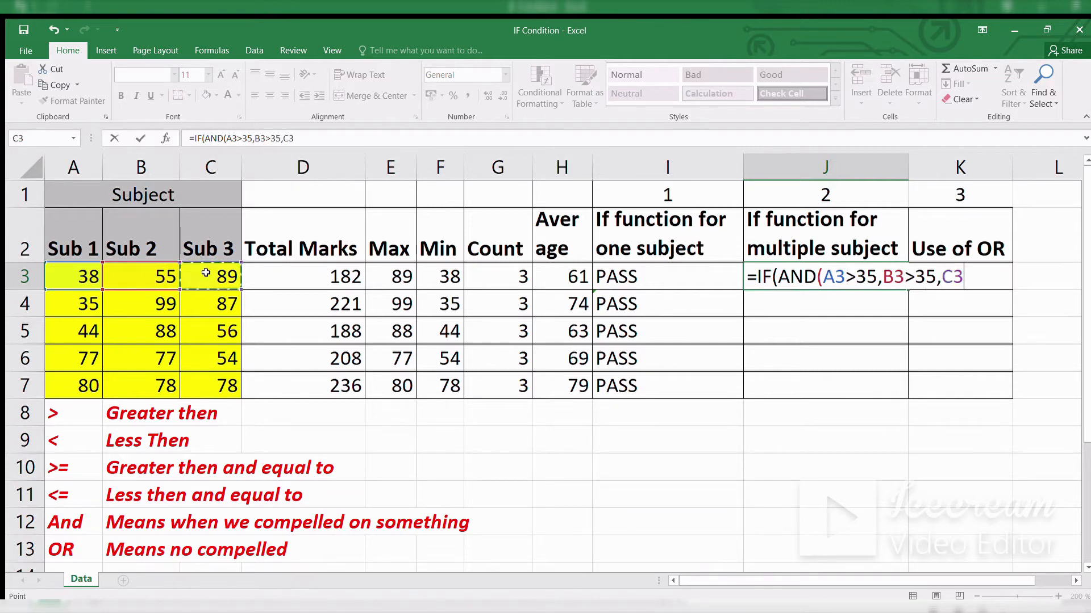
pyautogui.write('>35),')
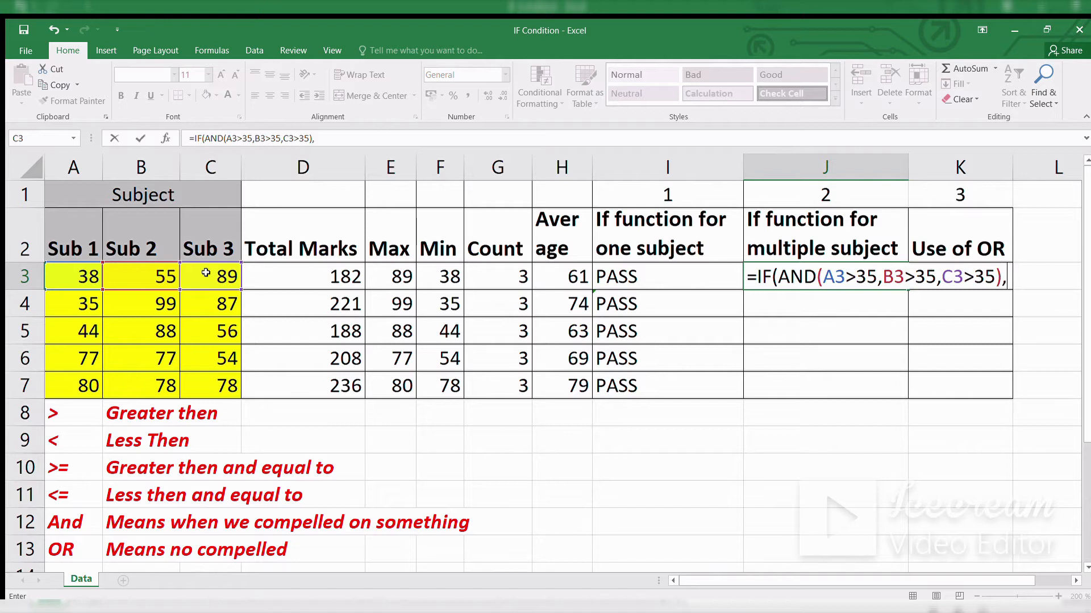
pyautogui.write('"PASS","F')
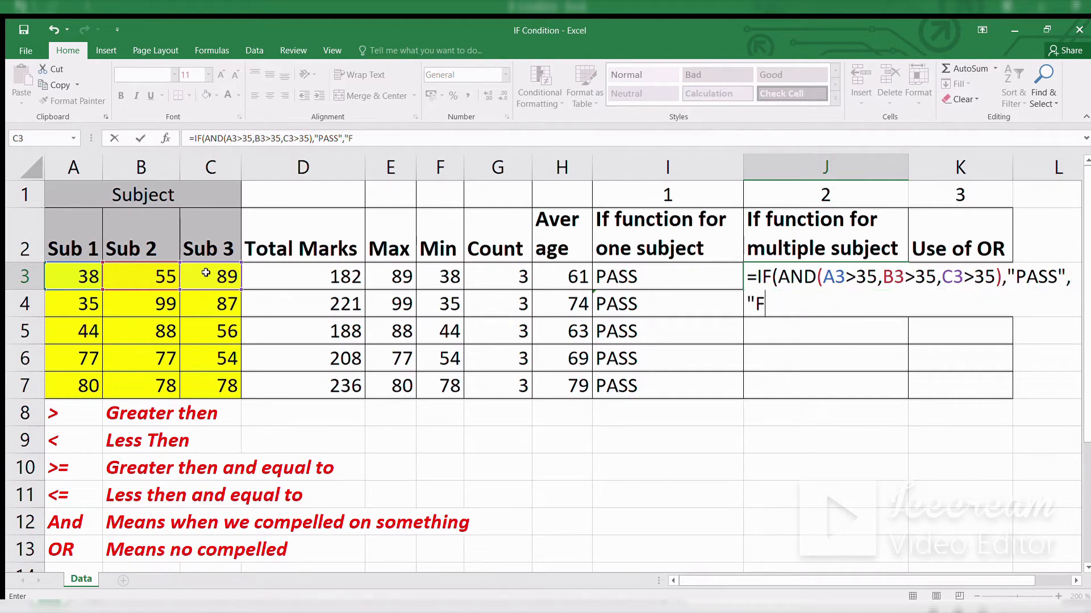
pyautogui.write('AIL")')
pyautogui.press('Return')
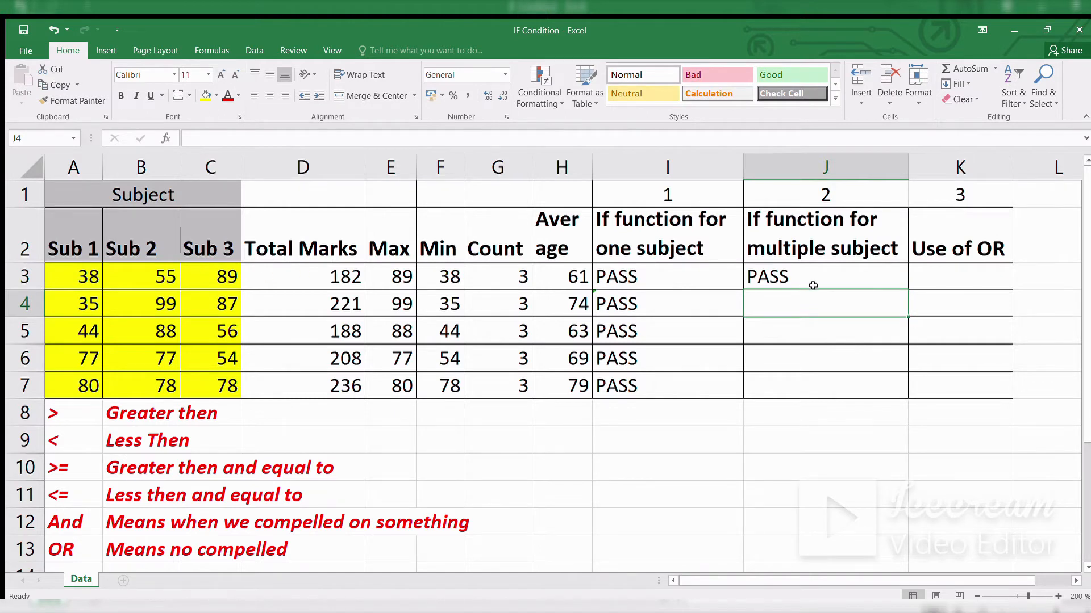
# Copy the multiple-subject IF/AND formula from J3 down through J7
pyautogui.click(813, 285)
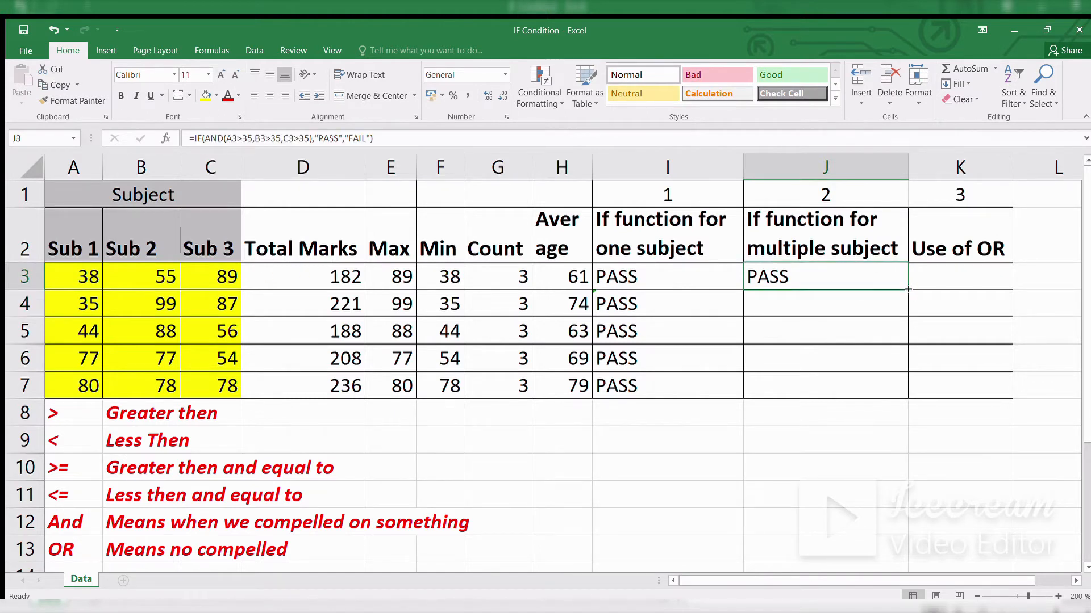
pyautogui.moveTo(908, 289); pyautogui.dragTo(905, 402)
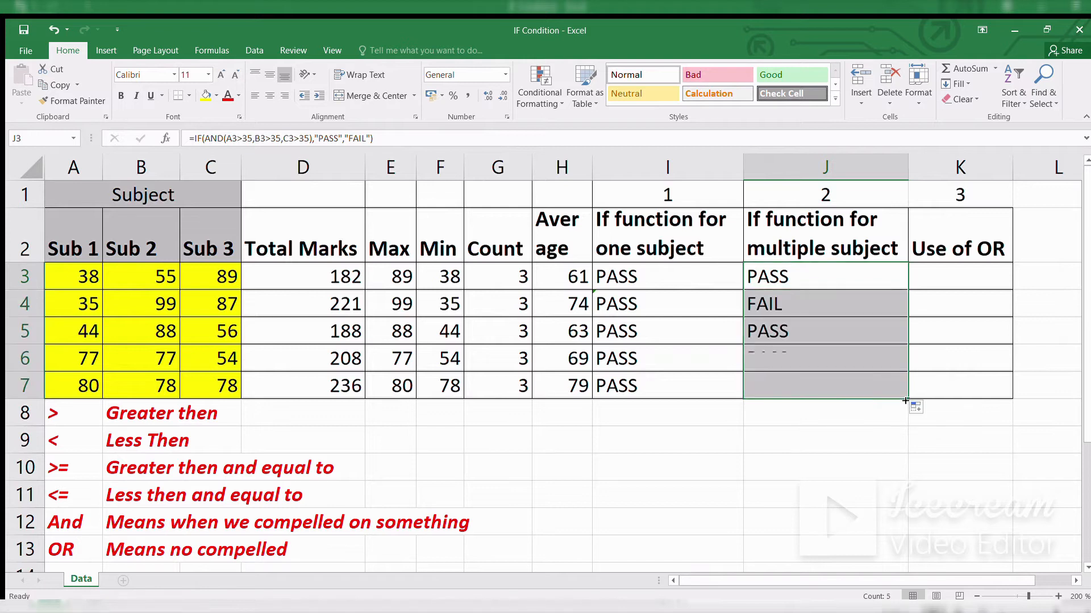
pyautogui.click(862, 307)
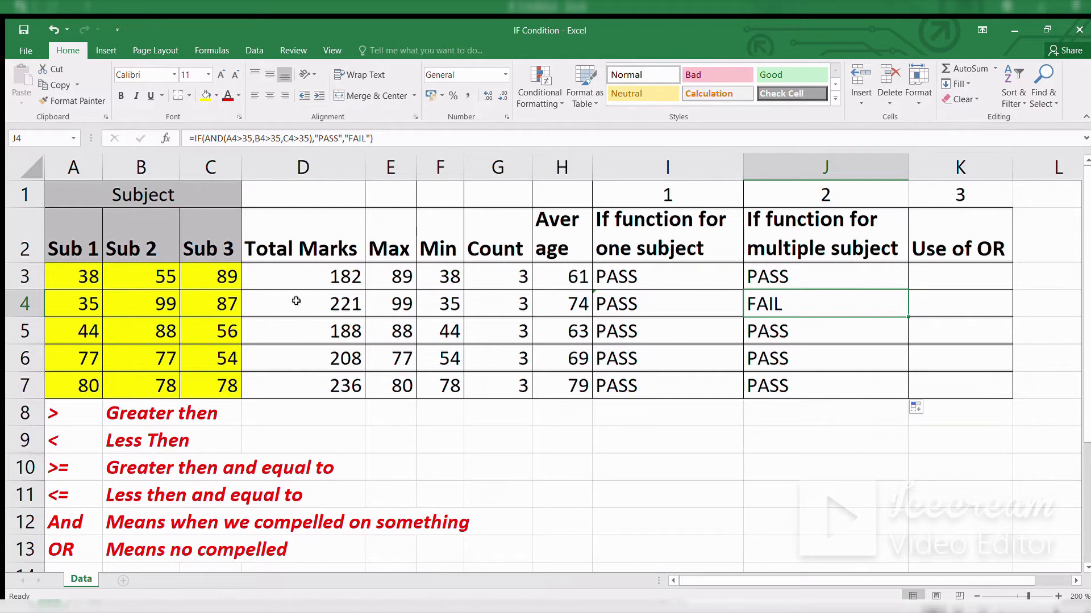
# Examine row 4 from the Sub 1 mark across to its multiple-subject formula in J4
pyautogui.click(87, 301)
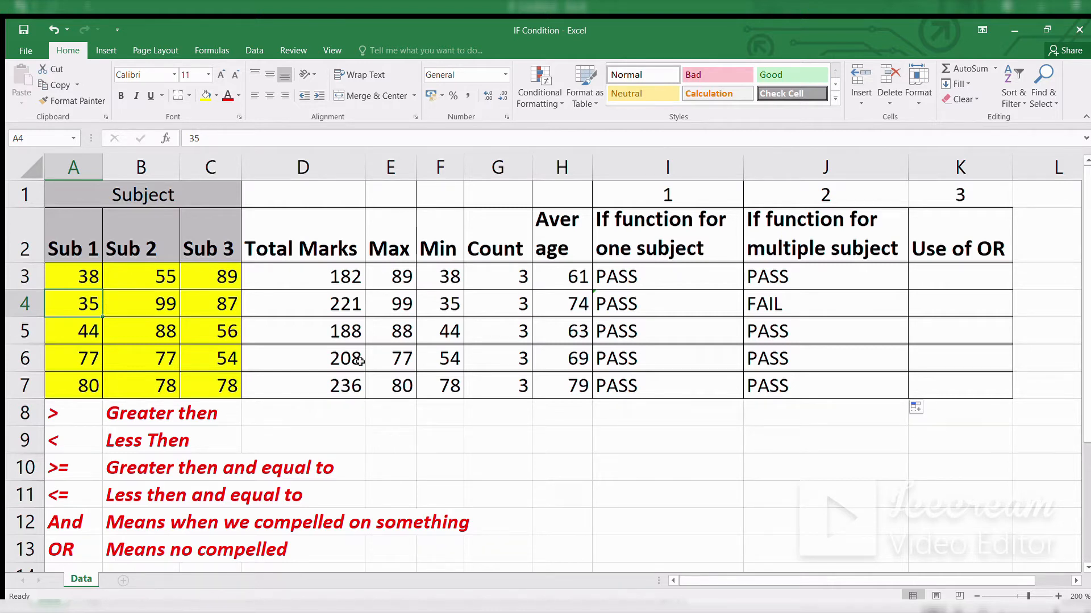
pyautogui.press('Right')
pyautogui.press('Right')
pyautogui.press('Right')
pyautogui.press('Right')
pyautogui.press('Right')
pyautogui.press('Right')
pyautogui.press('Right')
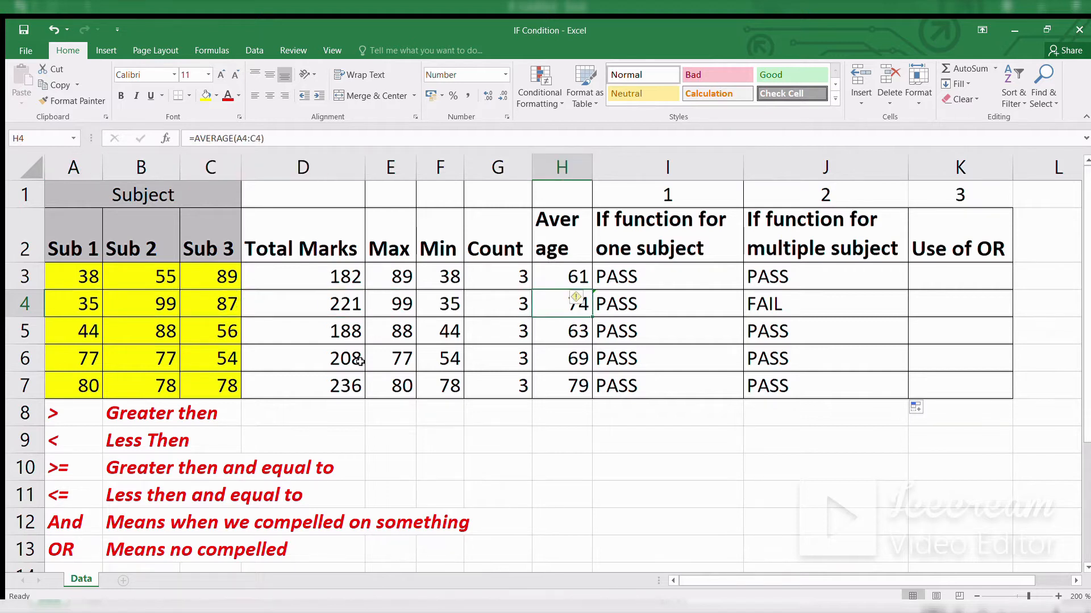
pyautogui.press('Right')
pyautogui.press('Right')
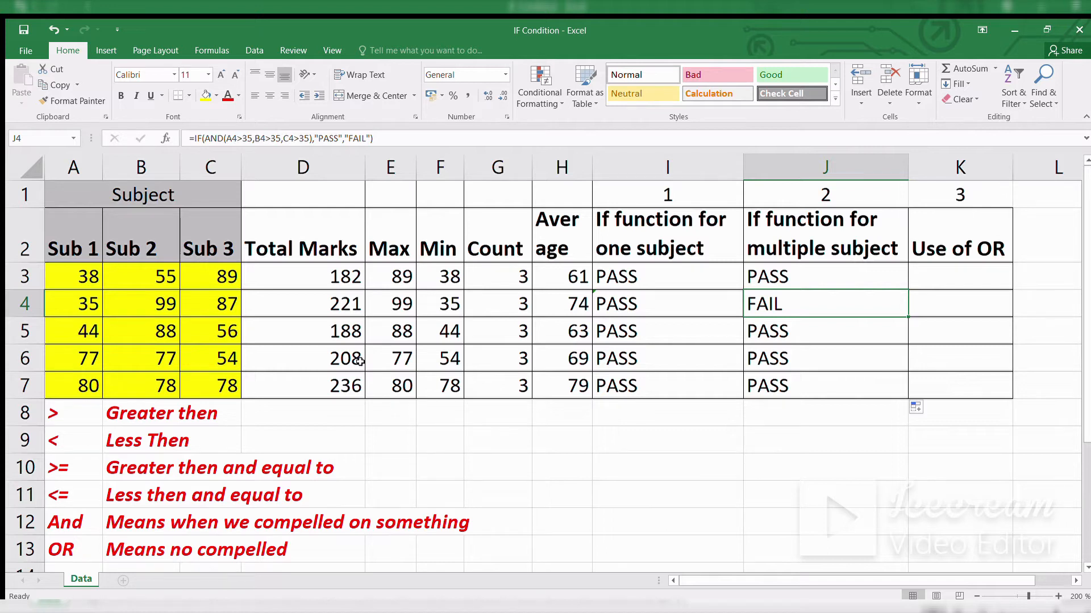
# Edit the J3 formula so all three comparisons use >=, giving =IF(AND(A3>=35,B3>=35,C3>=35),"PASS","FAIL")
pyautogui.press('Up')
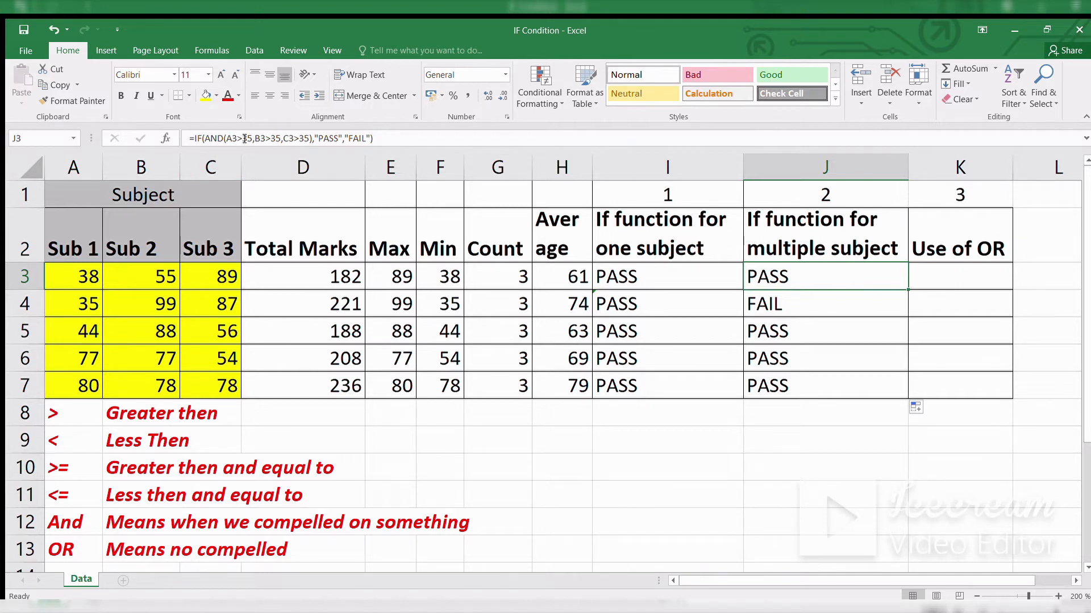
pyautogui.press('F2')
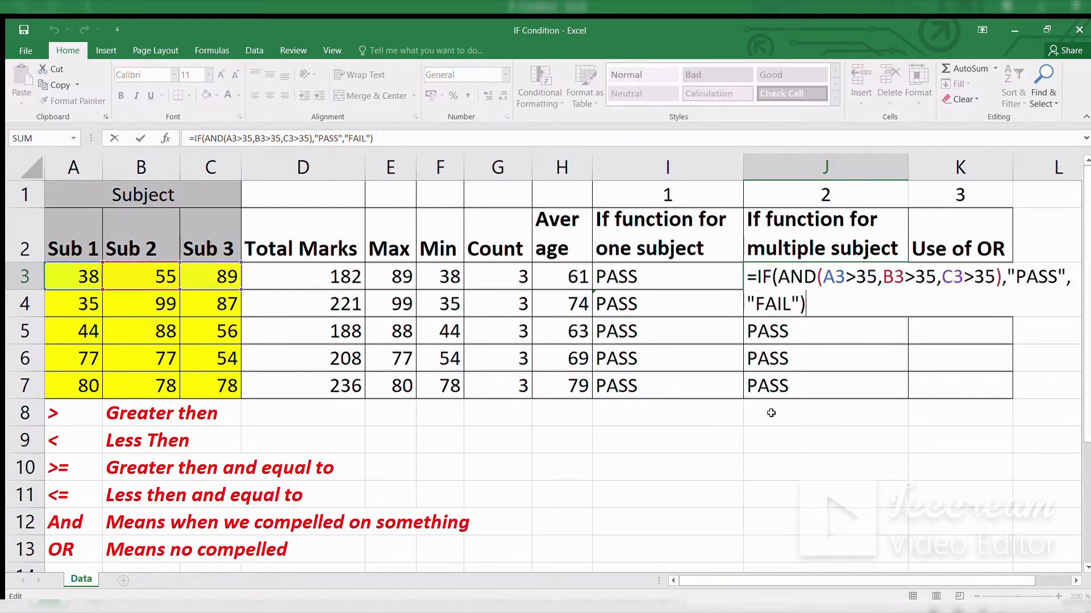
pyautogui.click(856, 276)
pyautogui.write('=')
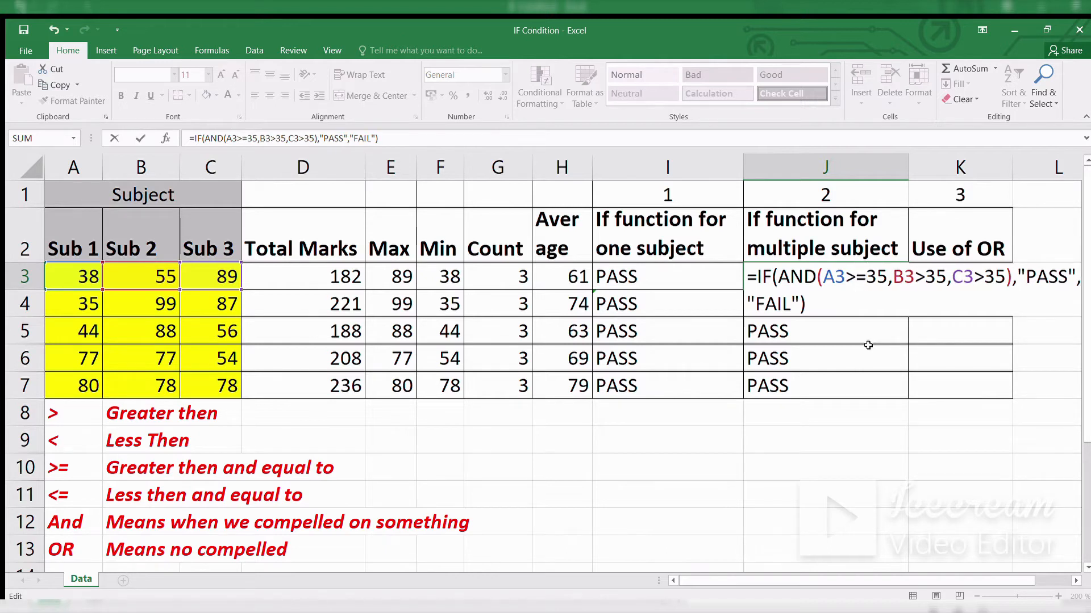
pyautogui.press('Right')
pyautogui.press('Right')
pyautogui.press('Right')
pyautogui.press('Right')
pyautogui.press('Right')
pyautogui.press('Right')
pyautogui.write('=')
pyautogui.press('Right')
pyautogui.press('Right')
pyautogui.press('Right')
pyautogui.press('Right')
pyautogui.press('Right')
pyautogui.press('Right')
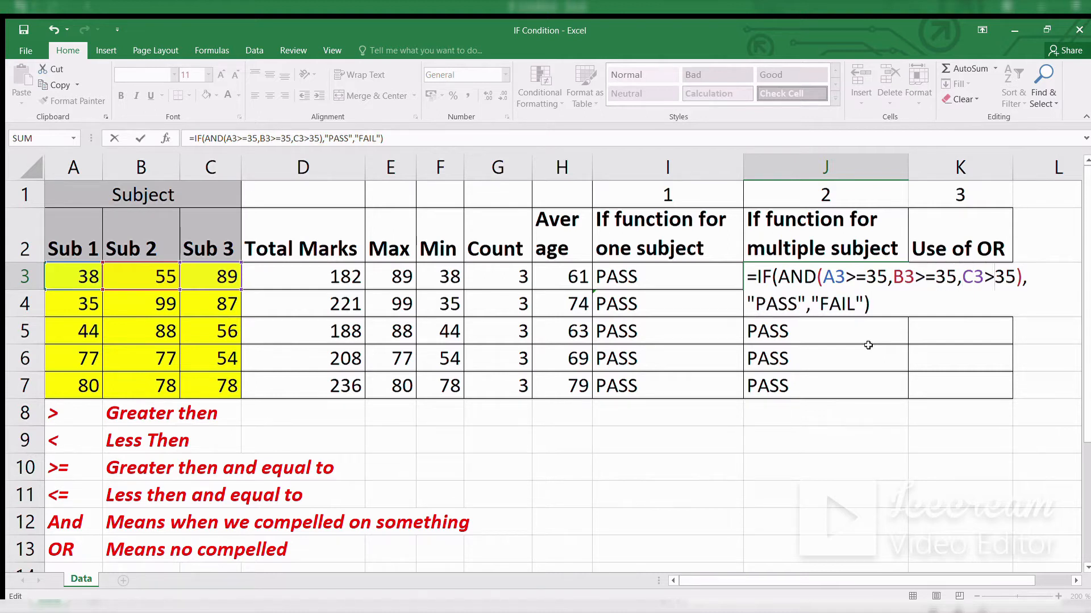
pyautogui.write('=')
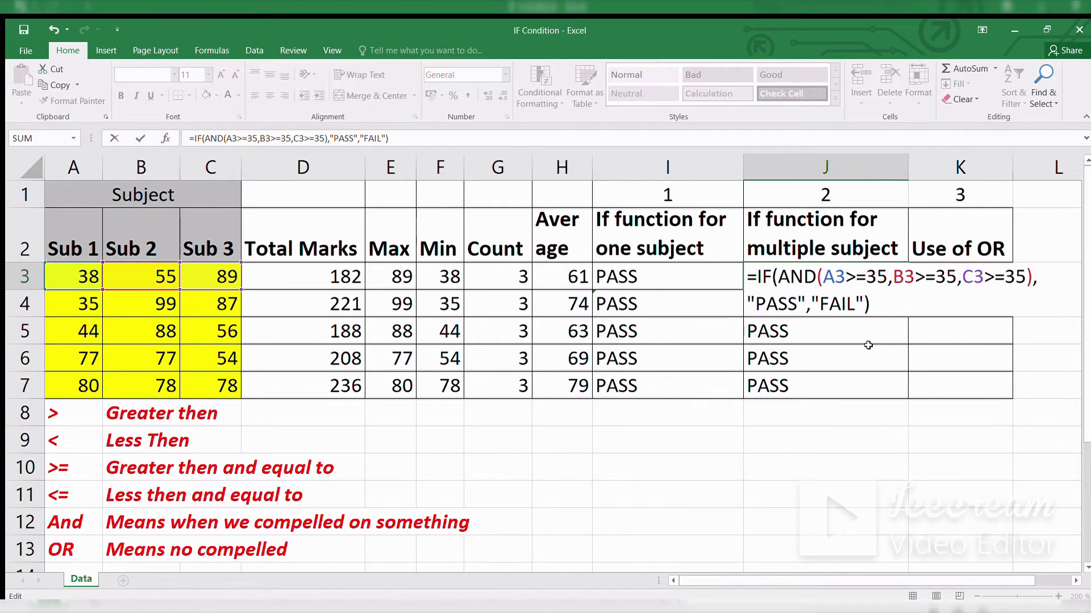
pyautogui.press('Return')
# Copy the revised >= formula from J3 down through J7, replacing the previous formulas
pyautogui.click(870, 274)
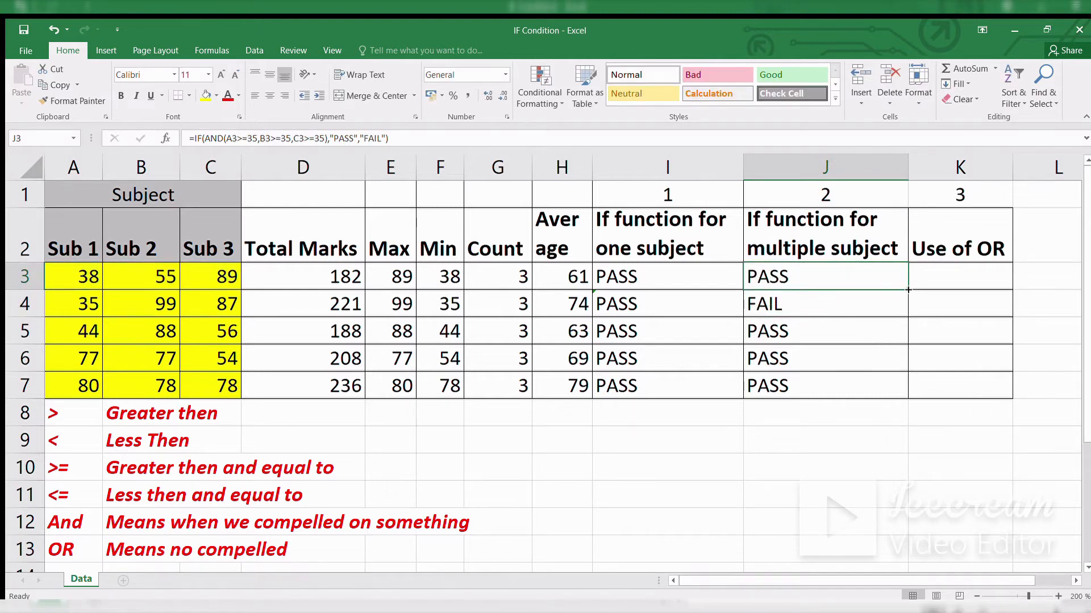
pyautogui.moveTo(907, 290); pyautogui.dragTo(891, 393)
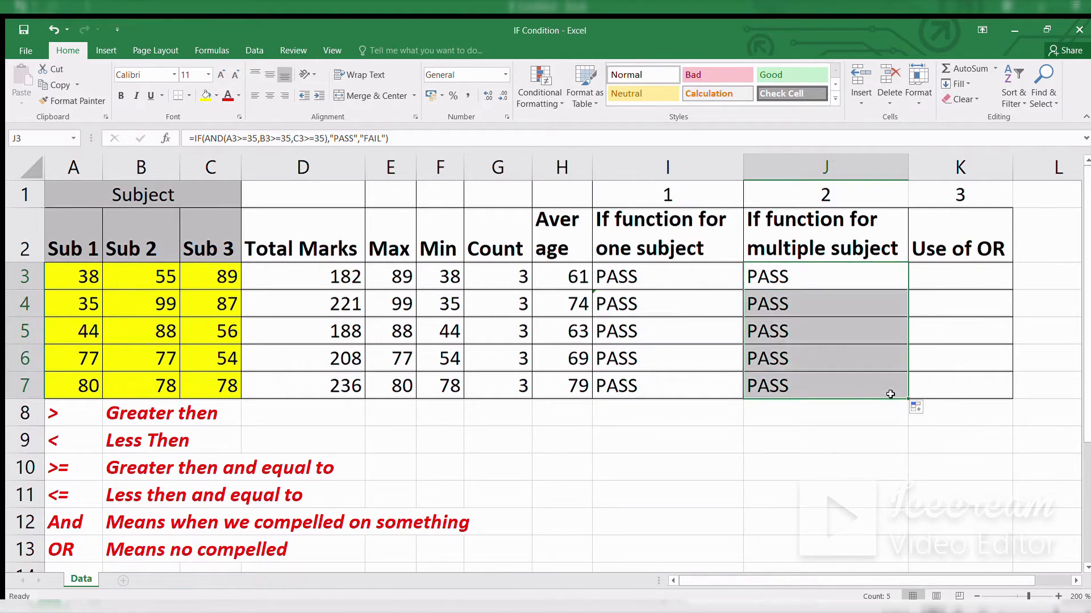
pyautogui.click(879, 301)
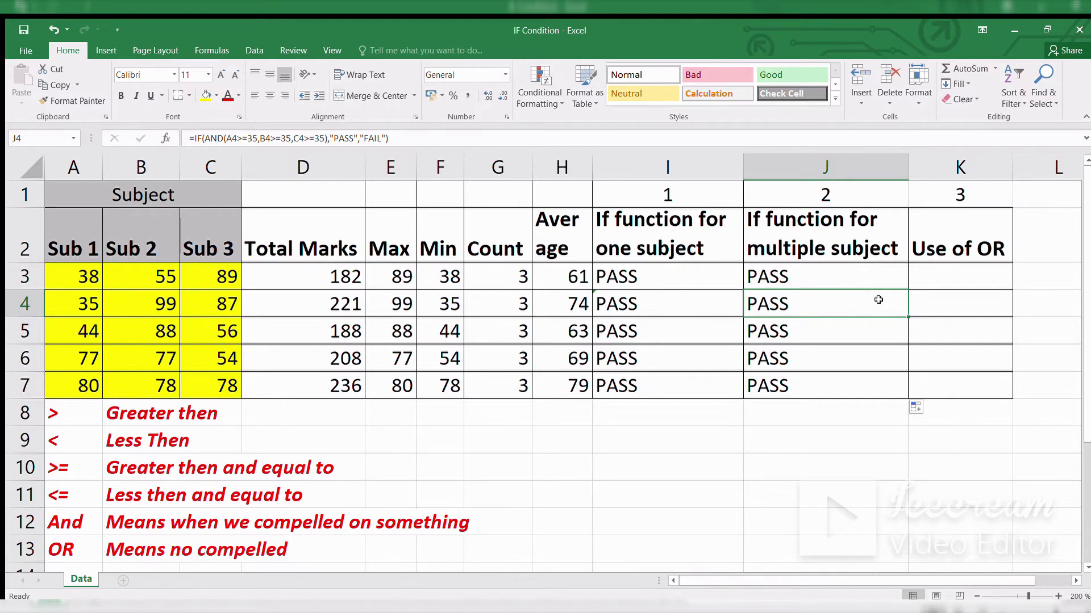
pyautogui.click(963, 272)
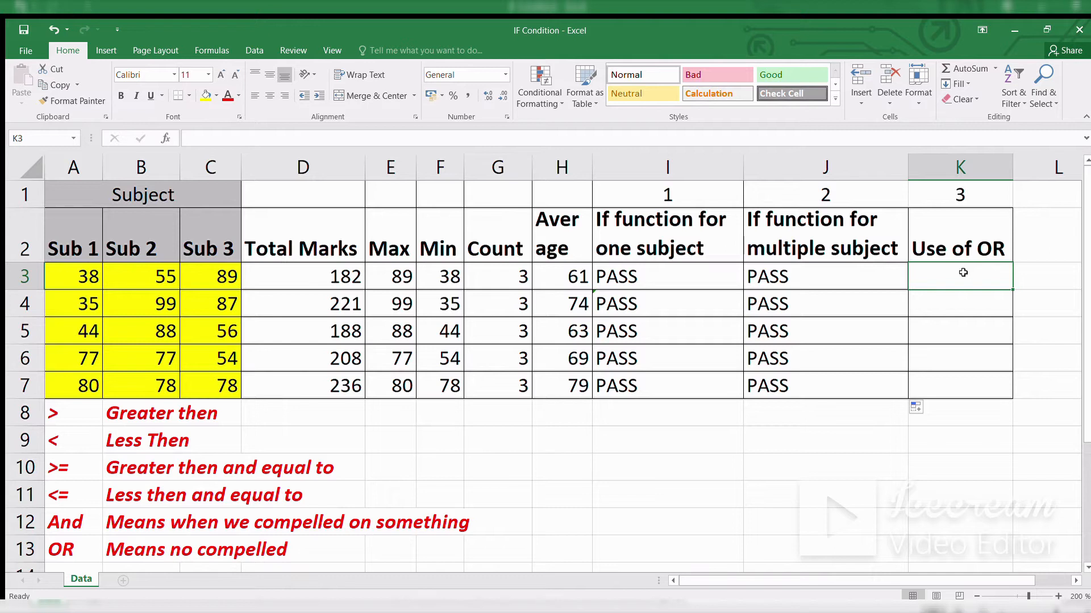
pyautogui.click(871, 273)
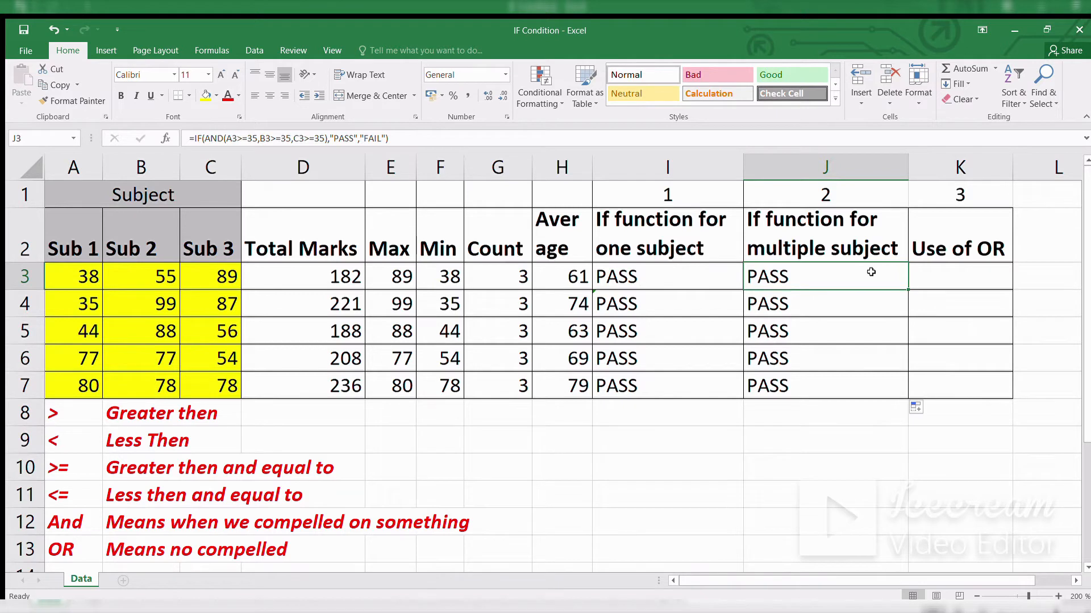
# Begin the K3 formula with an IF/OR test of all three marks against 35: =IF(OR(A3<35,B3<35,C3<35)
pyautogui.click(957, 277)
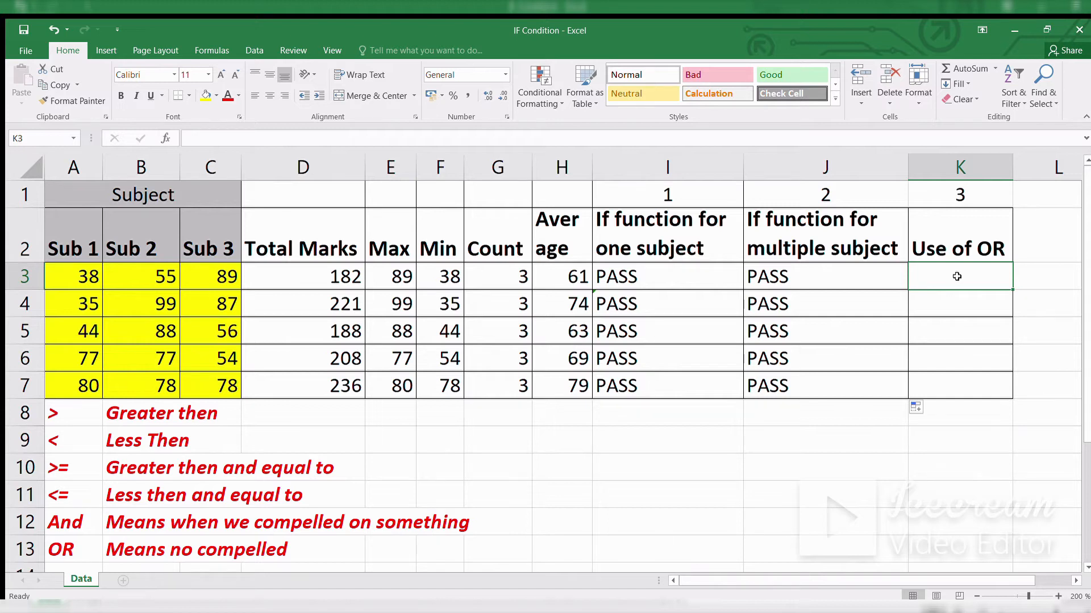
pyautogui.write('=l')
pyautogui.write('F(')
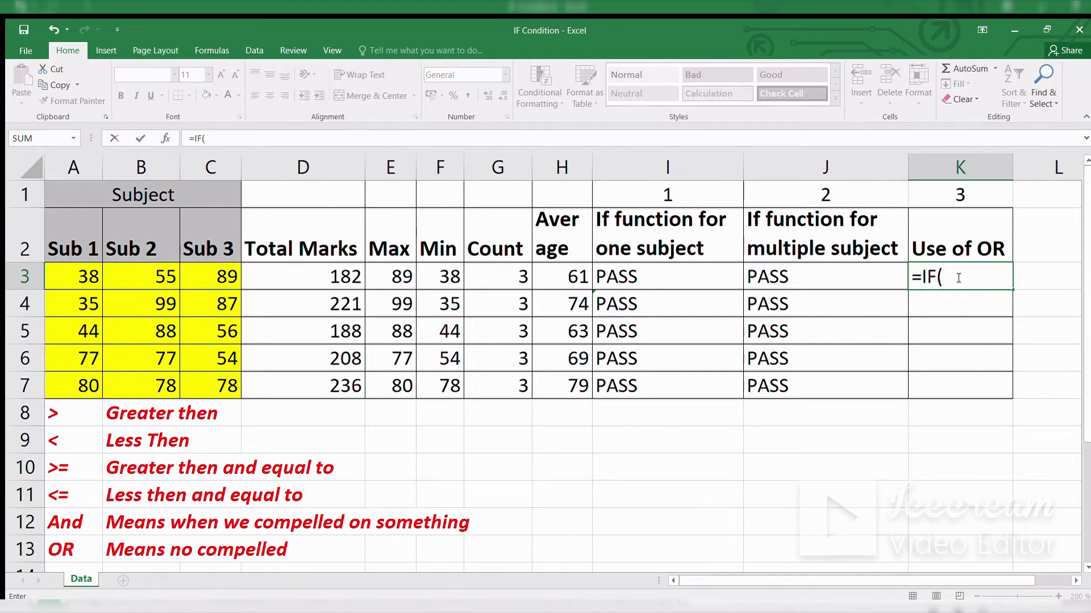
pyautogui.write('OR(')
pyautogui.click(82, 276)
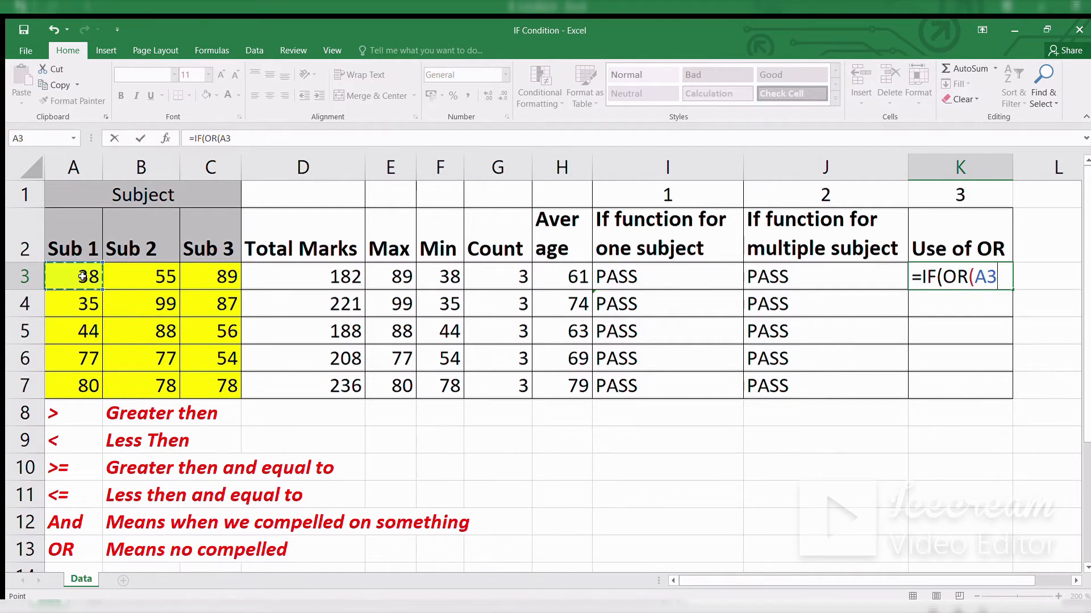
pyautogui.write('<35,')
pyautogui.click(135, 277)
pyautogui.write('<35')
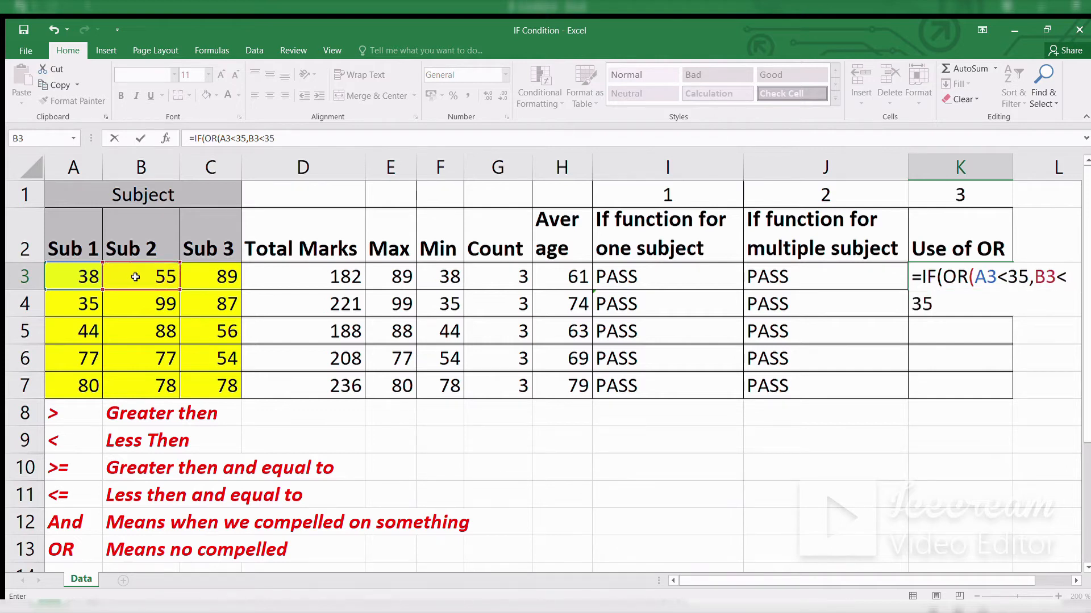
pyautogui.write(',')
pyautogui.click(219, 273)
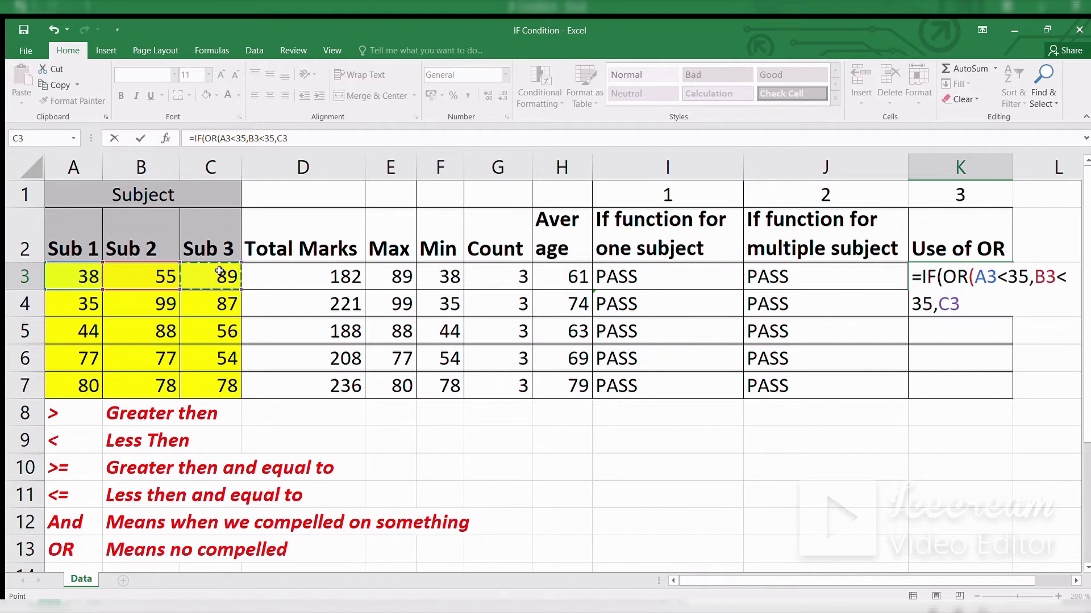
pyautogui.write('<35)')
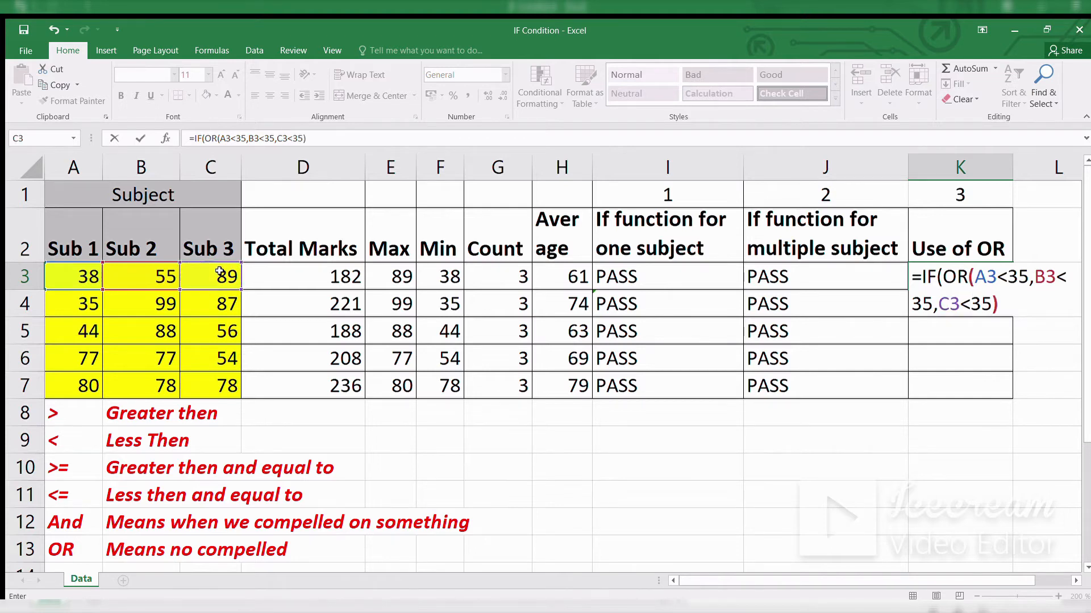
# Complete the K3 formula with "FAIL" as the true result and "PASS" as the false result, review its OR condition, and enter it
pyautogui.write(',"FAIL"')
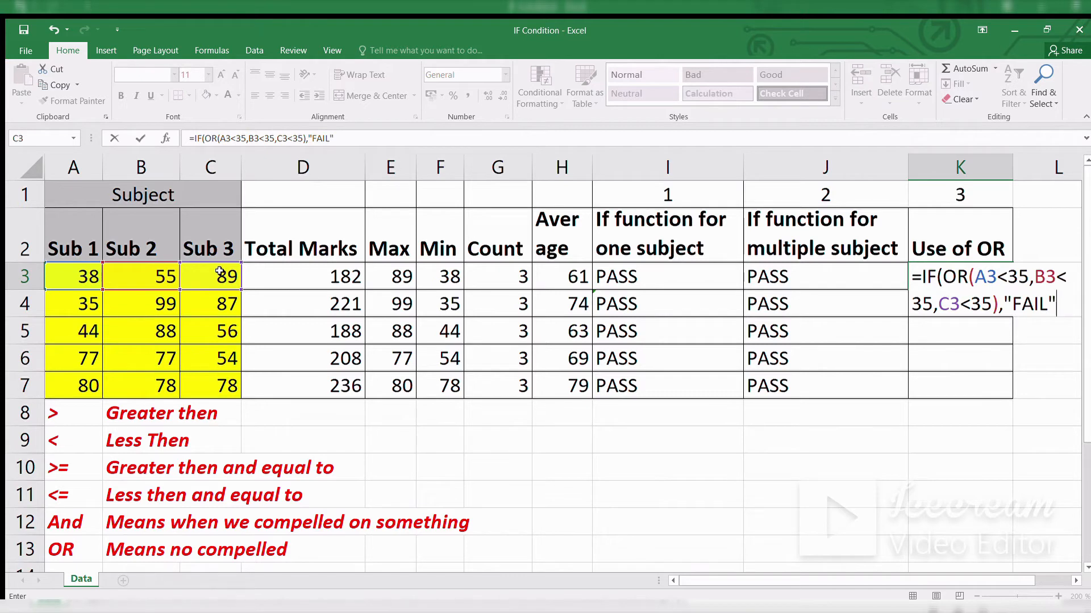
pyautogui.write(',"PASS')
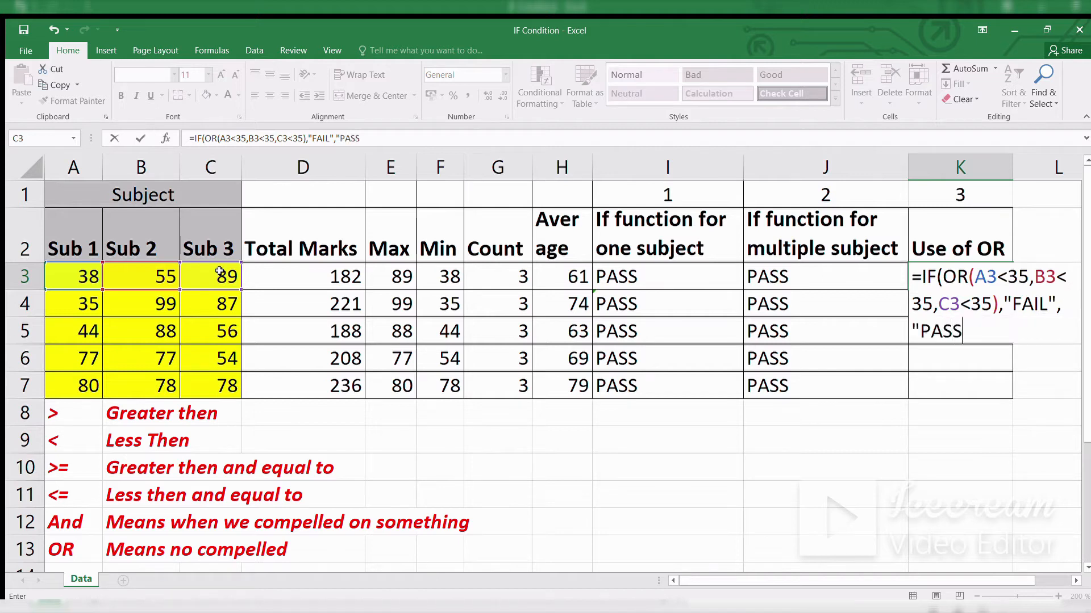
pyautogui.write('")')
pyautogui.click(978, 276)
pyautogui.hotkey('shift', 'Right')
pyautogui.hotkey('shift', 'Right')
pyautogui.hotkey('shift', 'Right')
pyautogui.hotkey('shift', 'Right')
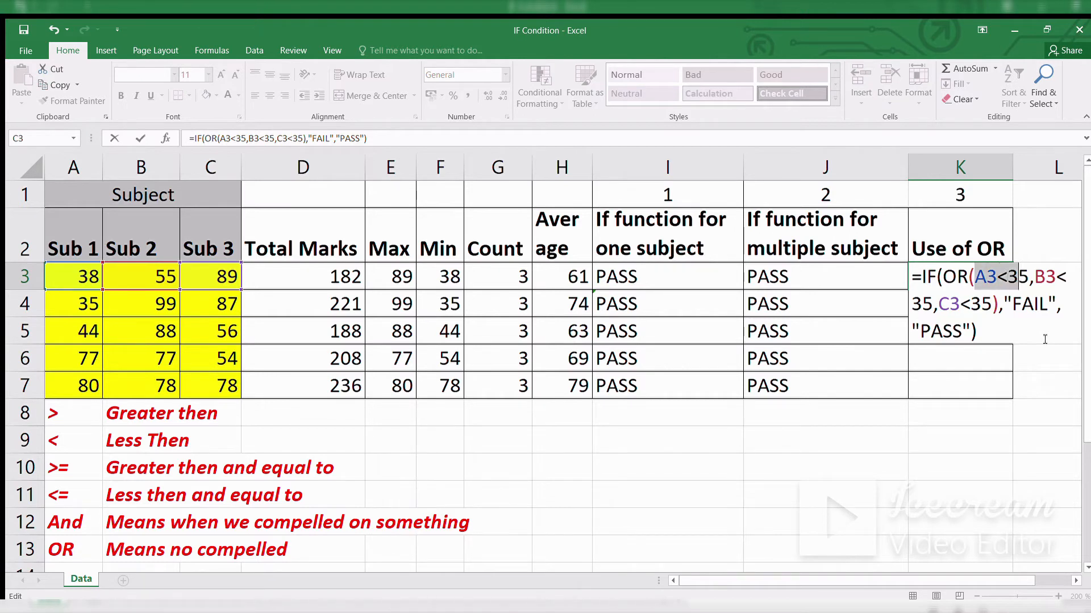
pyautogui.hotkey('shift', 'Right')
pyautogui.click(1018, 305)
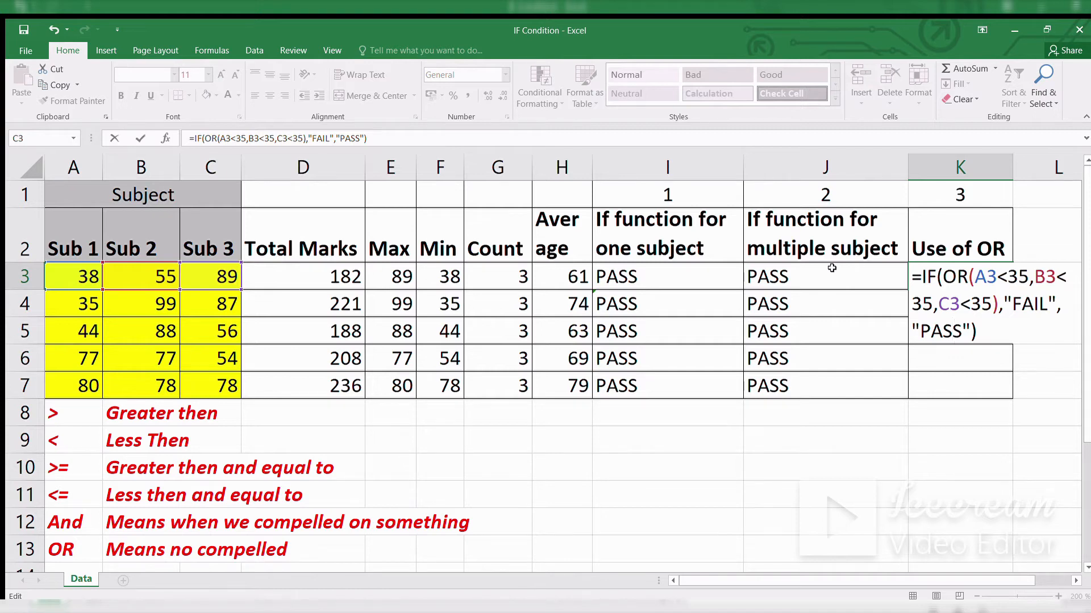
pyautogui.press('Return')
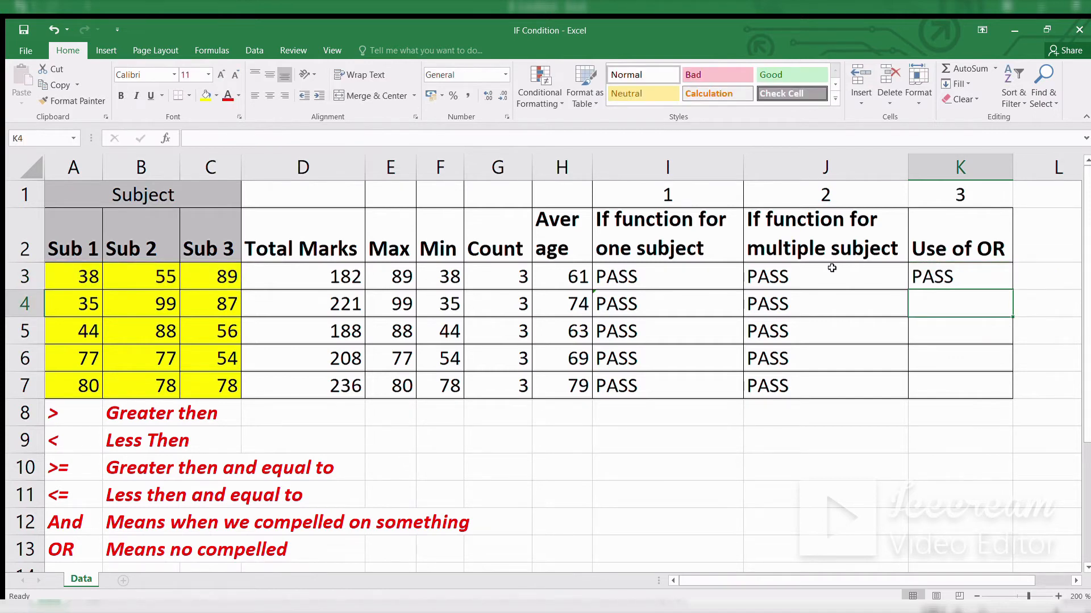
# Copy the IF/OR formula from K3 down through K7
pyautogui.click(969, 280)
pyautogui.moveTo(1014, 290); pyautogui.dragTo(1003, 388)
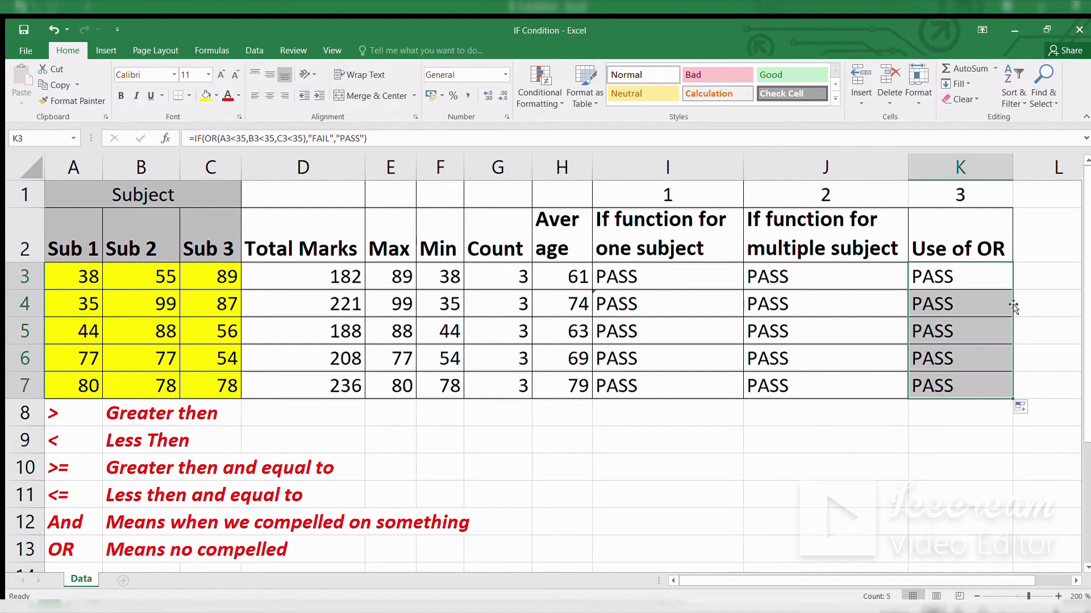
pyautogui.click(983, 298)
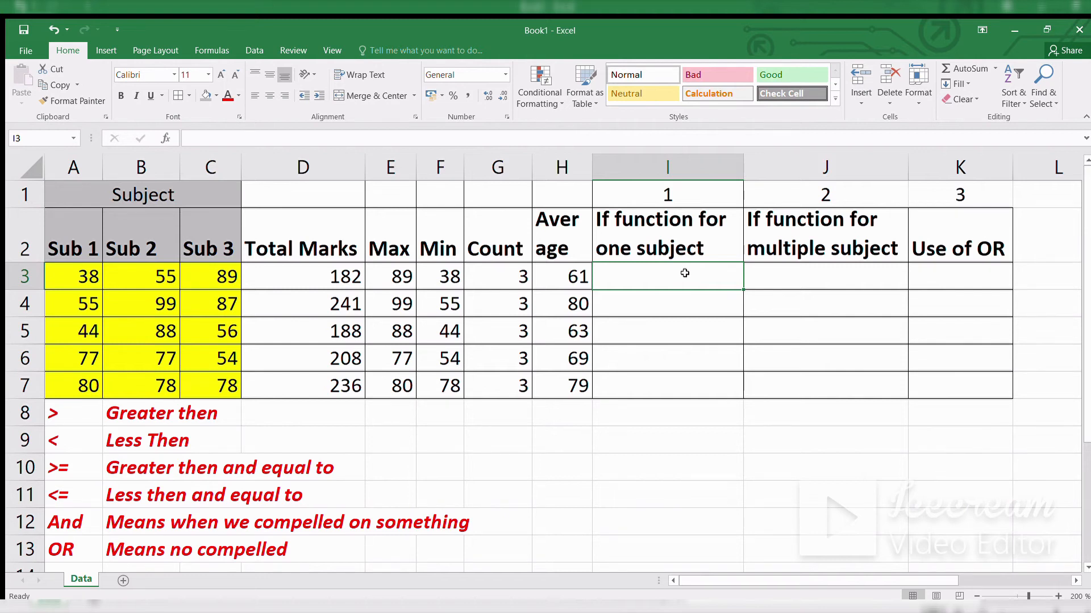
# Enter the one-subject formula =IF(A3>35,"PASS","FAIL") in I3 of the Book1 marks sheet
pyautogui.write('=')
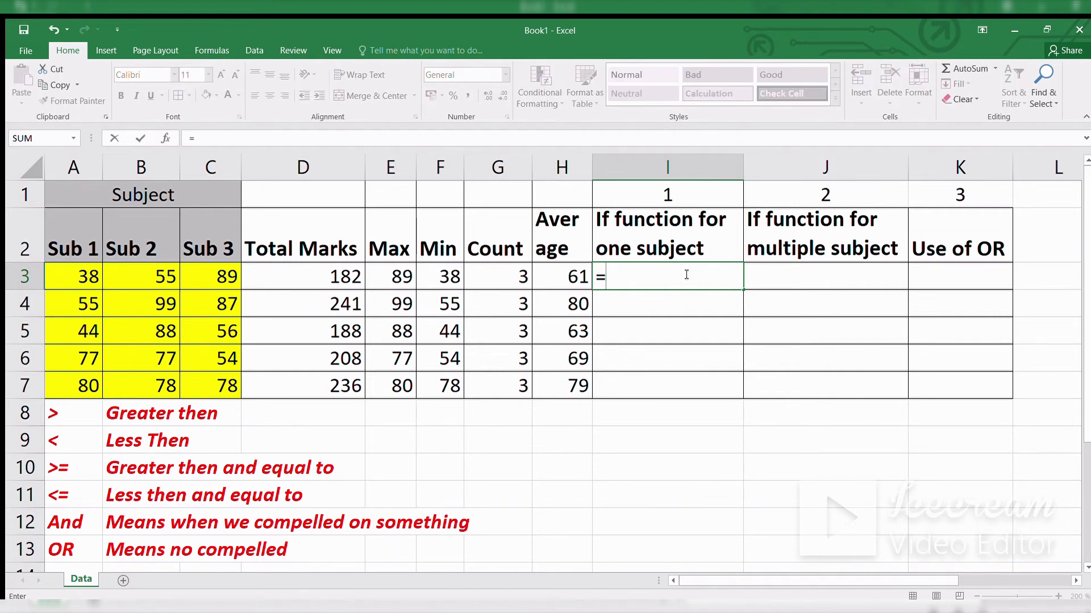
pyautogui.write('IF(')
pyautogui.click(75, 278)
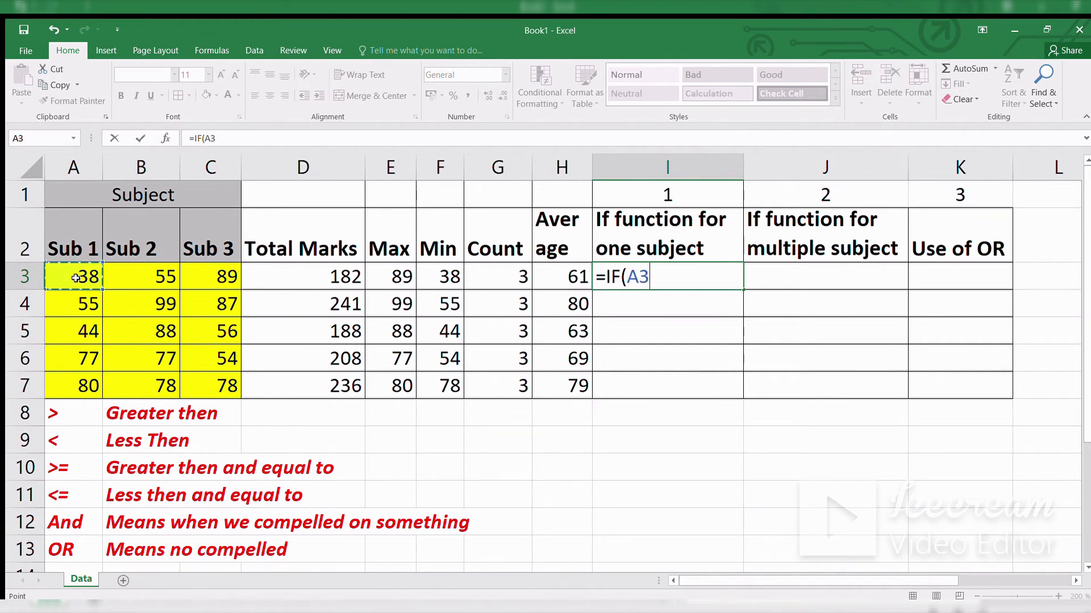
pyautogui.write('>35')
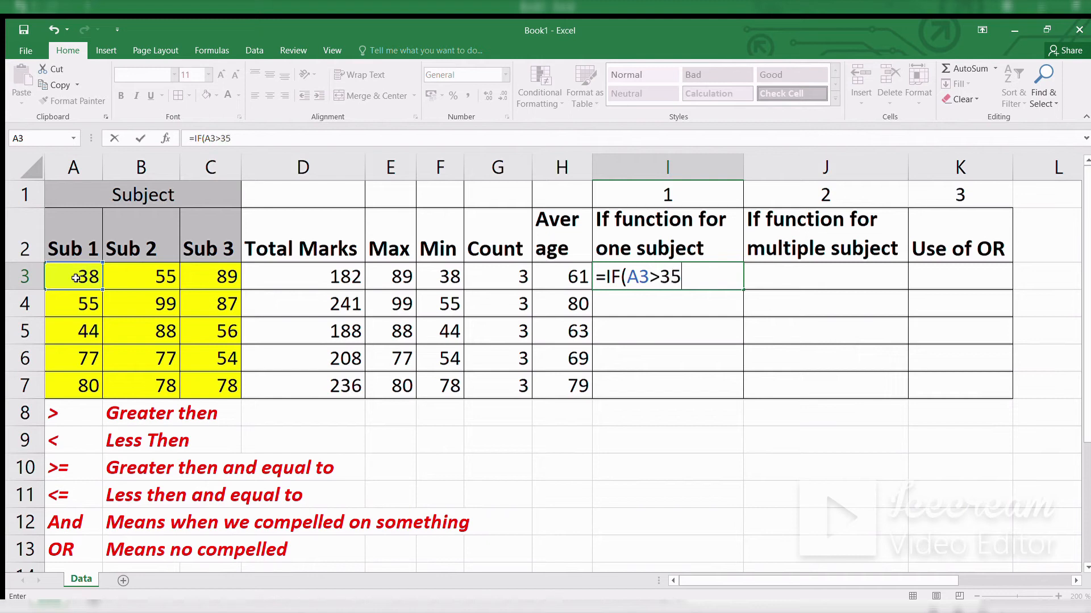
pyautogui.write(',"PASS')
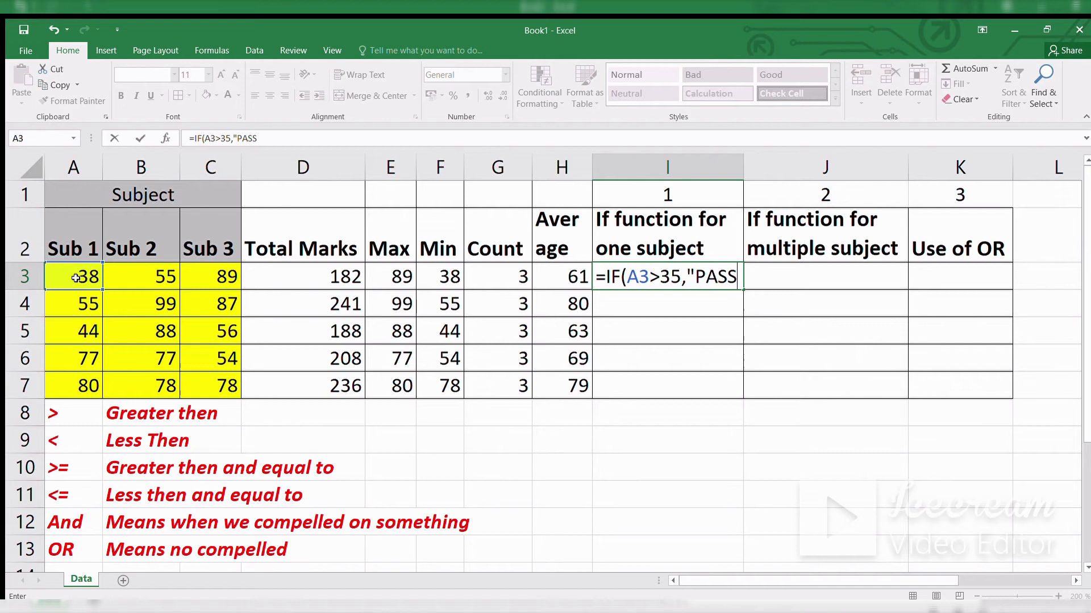
pyautogui.write('","FAIL")')
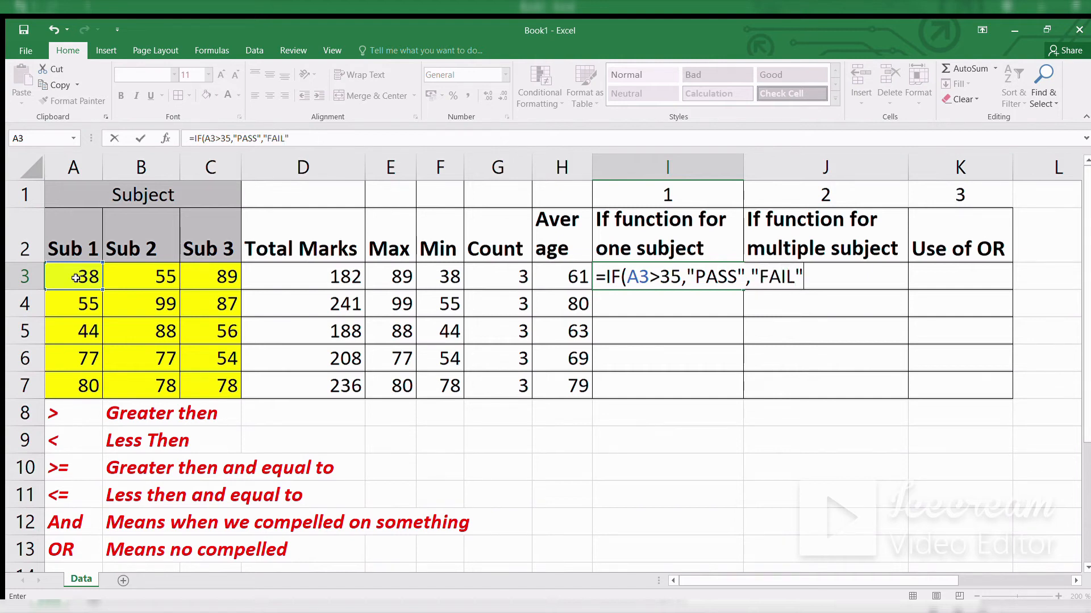
pyautogui.press('Return')
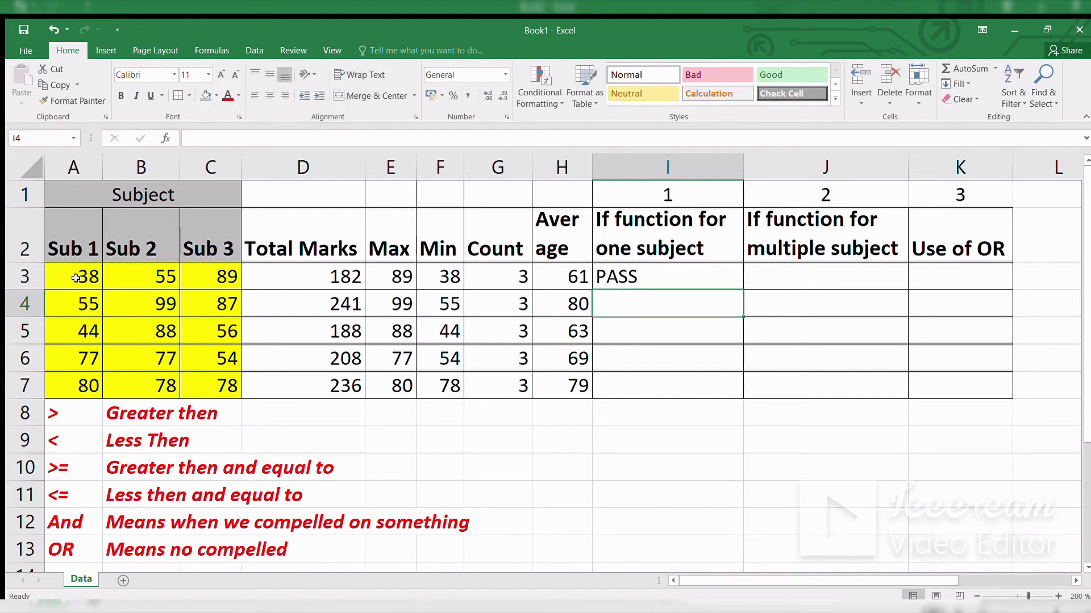
# Copy the one-subject IF formula from I3 down through I7
pyautogui.click(663, 272)
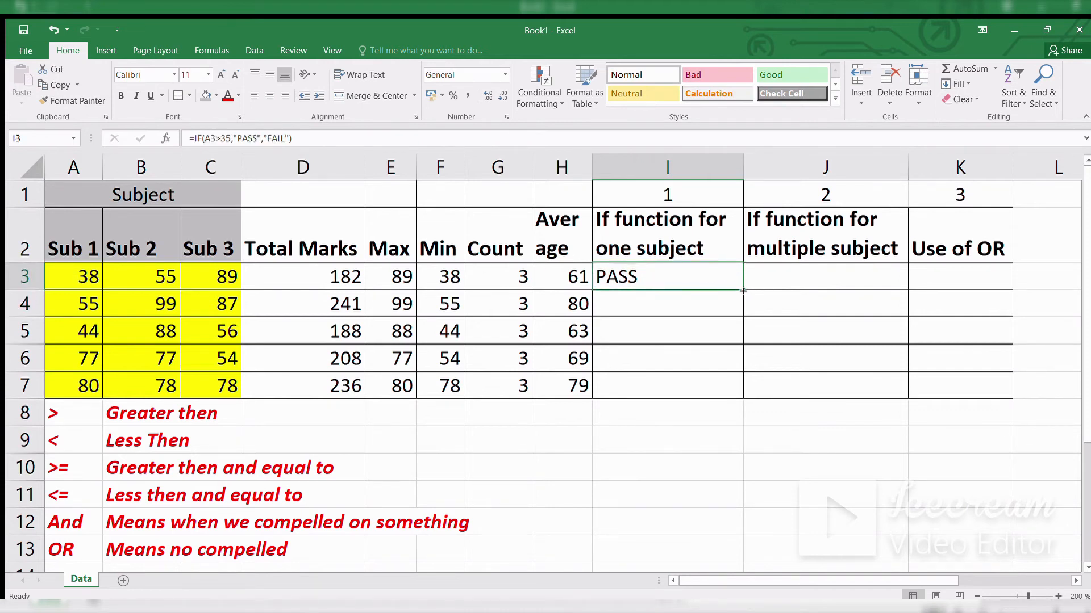
pyautogui.moveTo(742, 291); pyautogui.dragTo(733, 396)
pyautogui.click(658, 271)
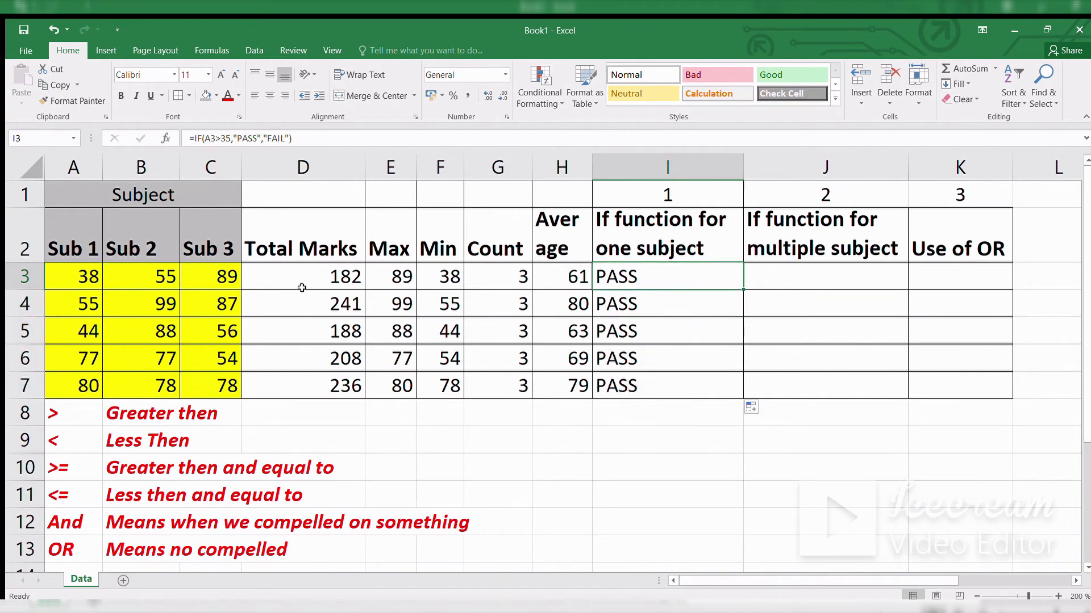
# Change the Sub 1 mark in A4 to 33 and check the one-subject result in I4
pyautogui.click(81, 302)
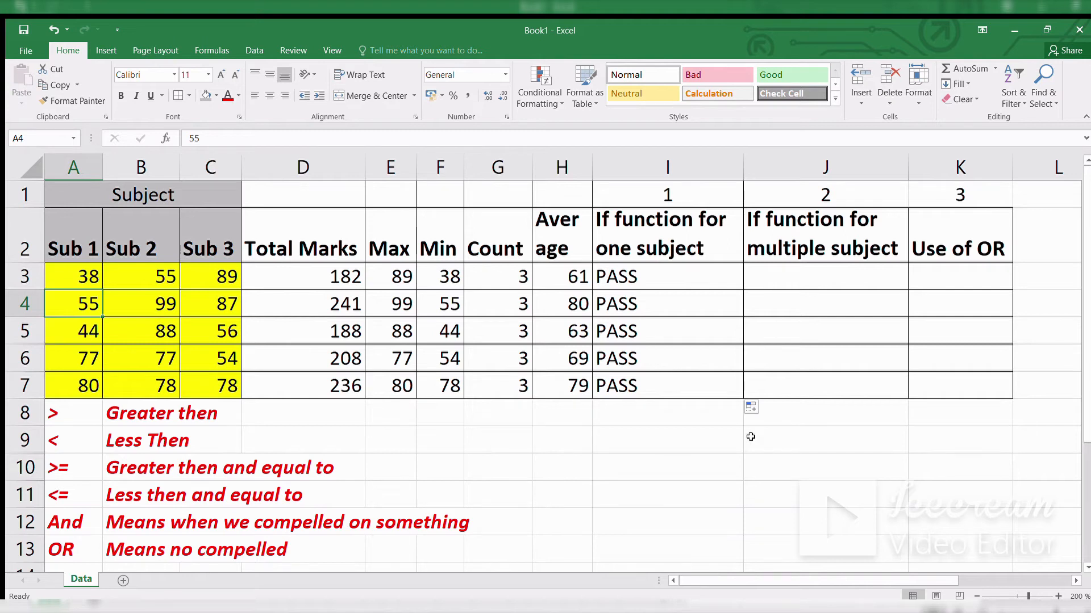
pyautogui.write('33')
pyautogui.press('Return')
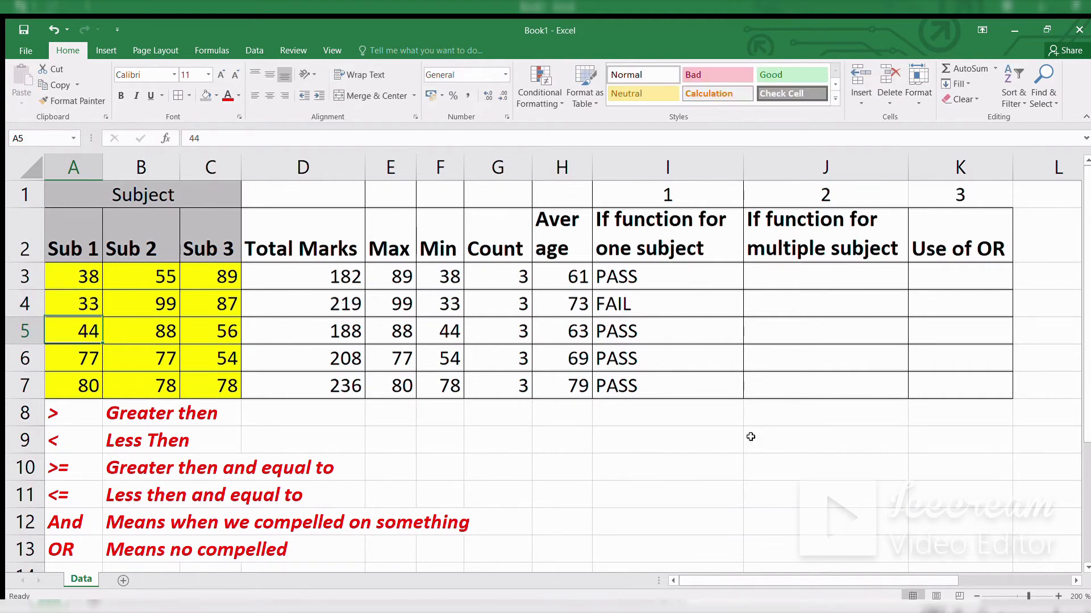
pyautogui.click(714, 294)
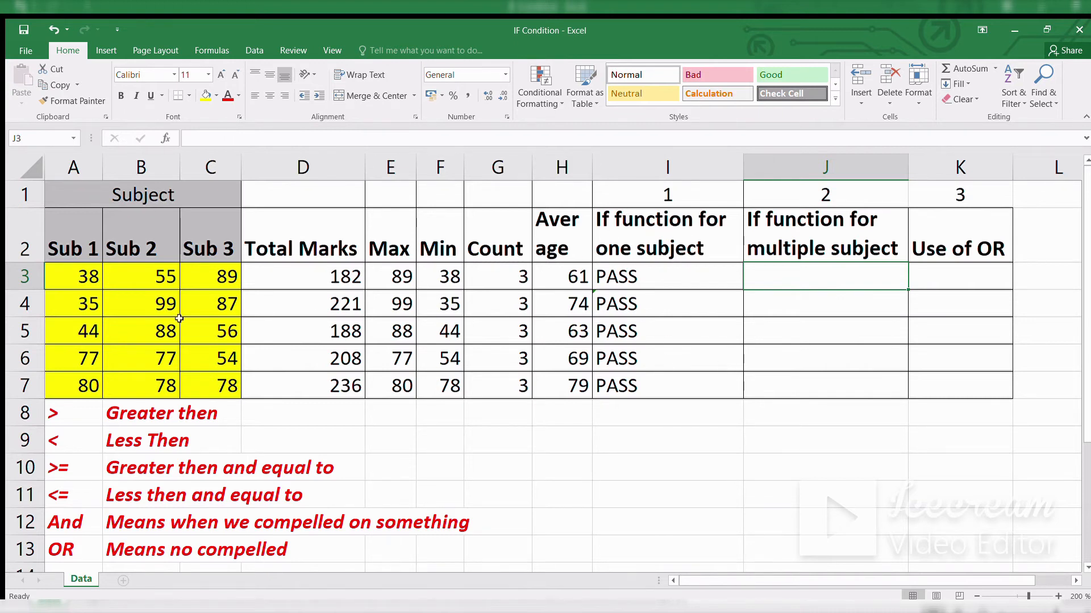
# Enter the multiple-subject formula =IF(AND(A3>35,B3>35,C3>35),"PASS","FAIL") in J3
pyautogui.click(663, 270)
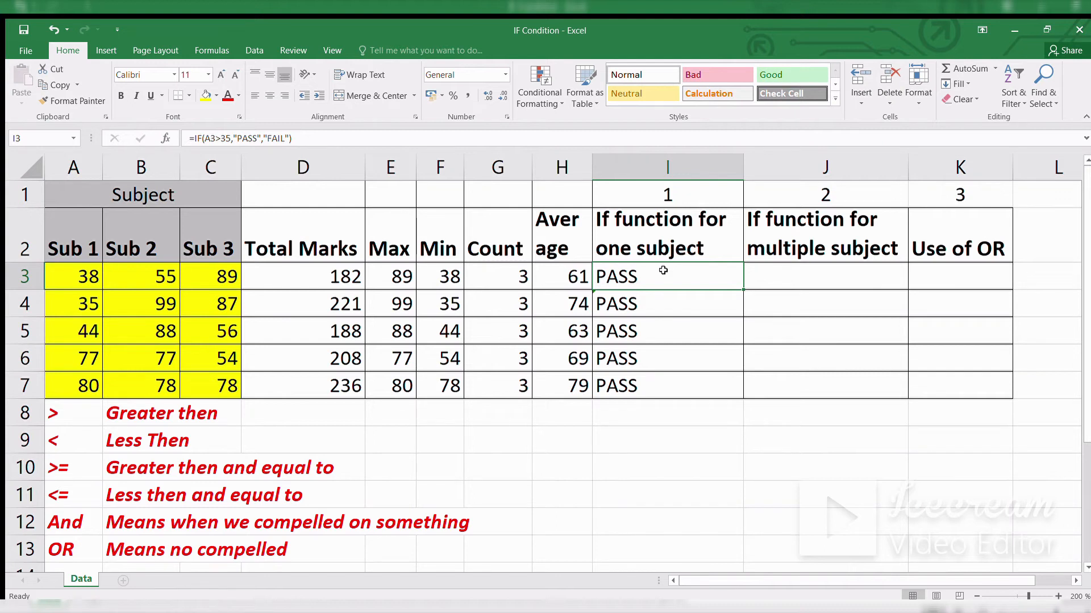
pyautogui.click(803, 270)
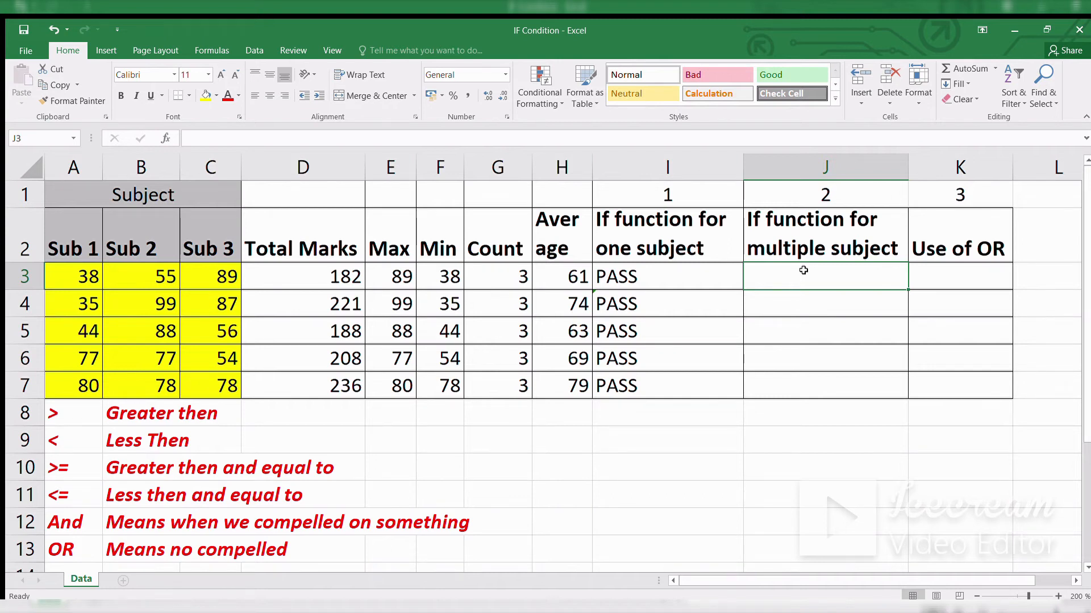
pyautogui.write('=')
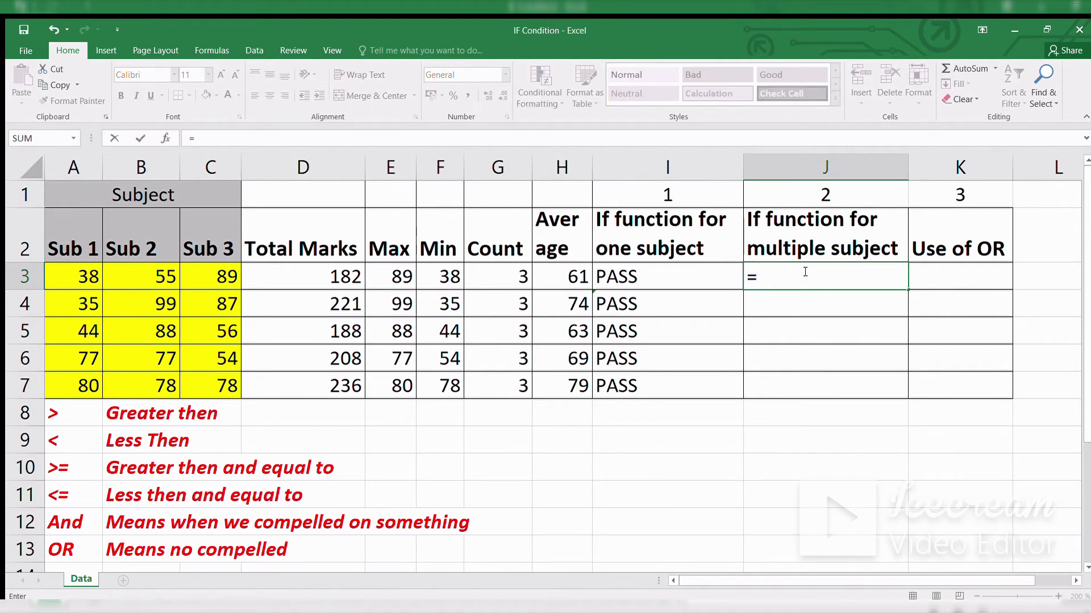
pyautogui.write('IF(AND')
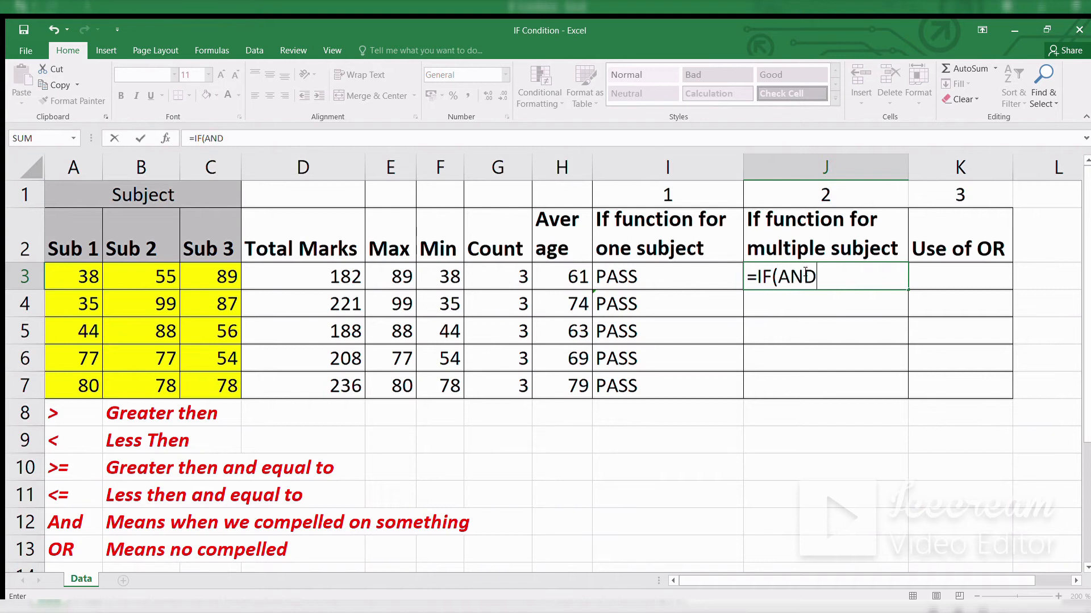
pyautogui.write('(')
pyautogui.click(91, 276)
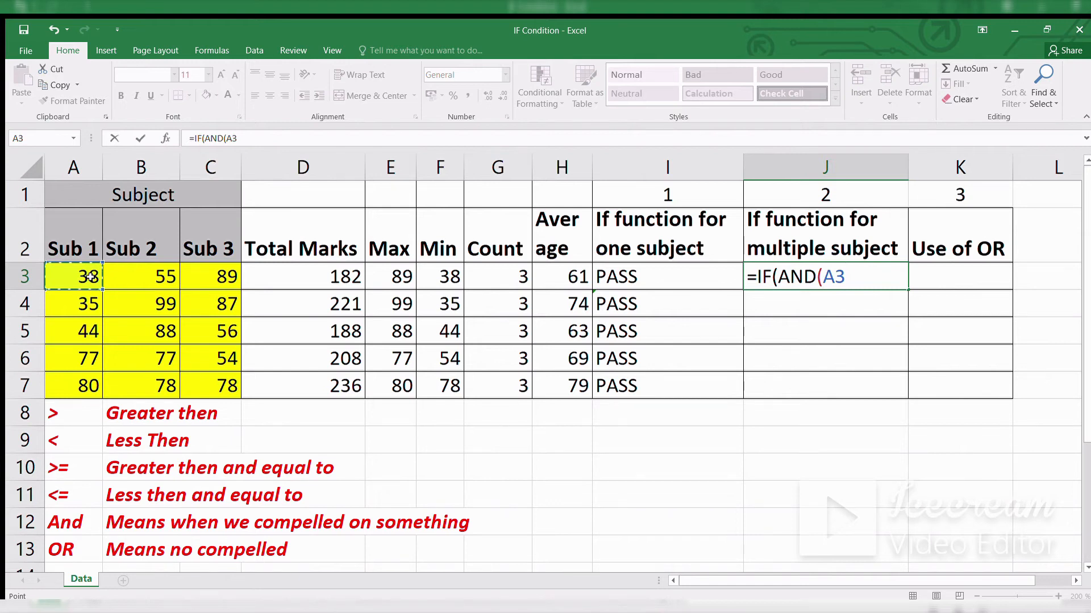
pyautogui.write('>35,')
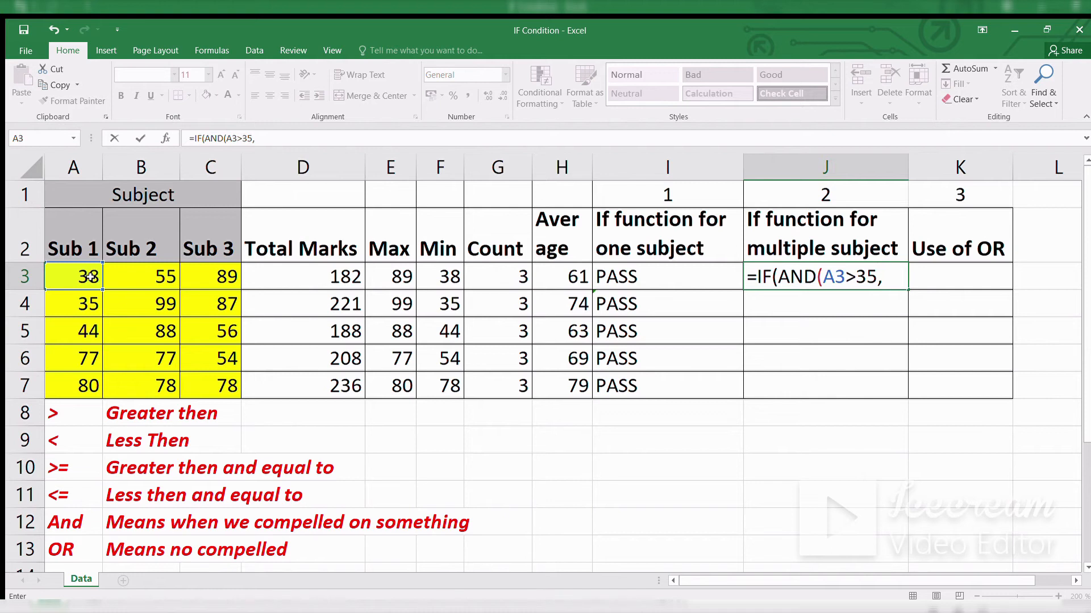
pyautogui.click(158, 278)
pyautogui.write('>3')
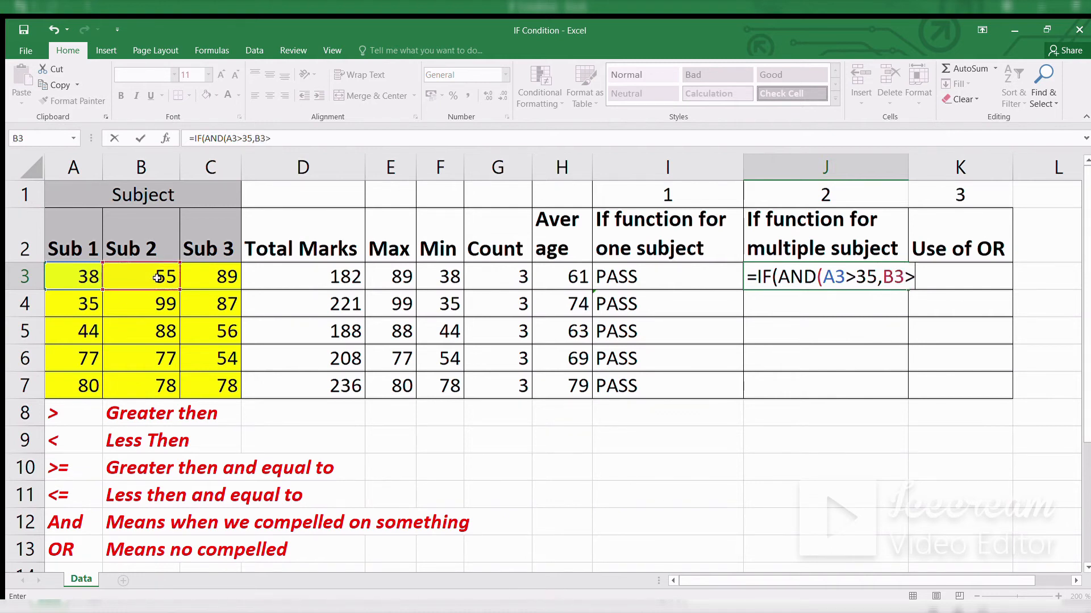
pyautogui.write('5,')
pyautogui.click(204, 273)
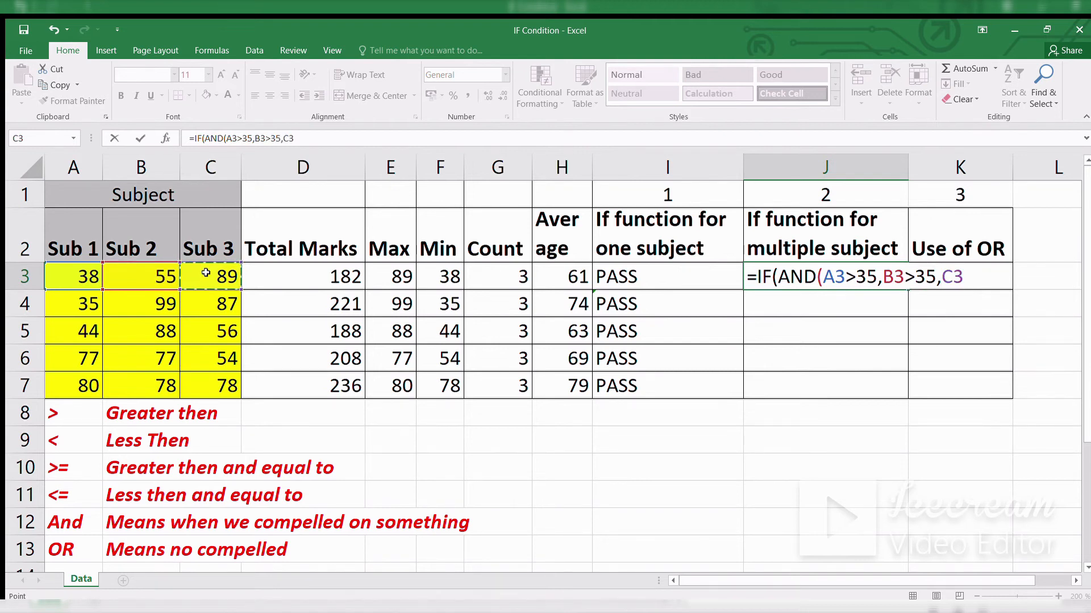
pyautogui.write('>35')
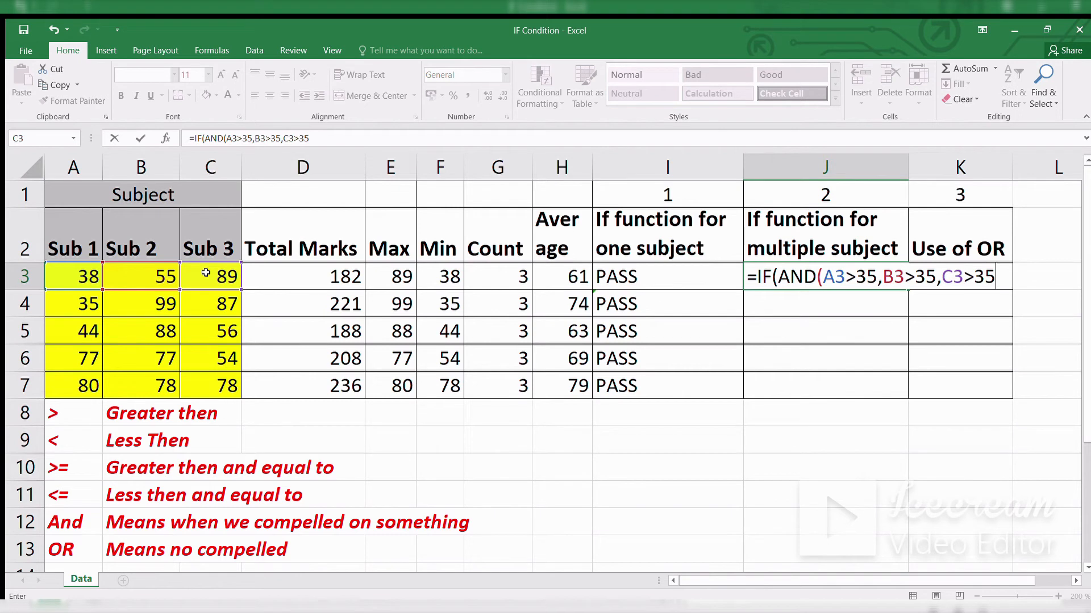
pyautogui.write('),"PASS",')
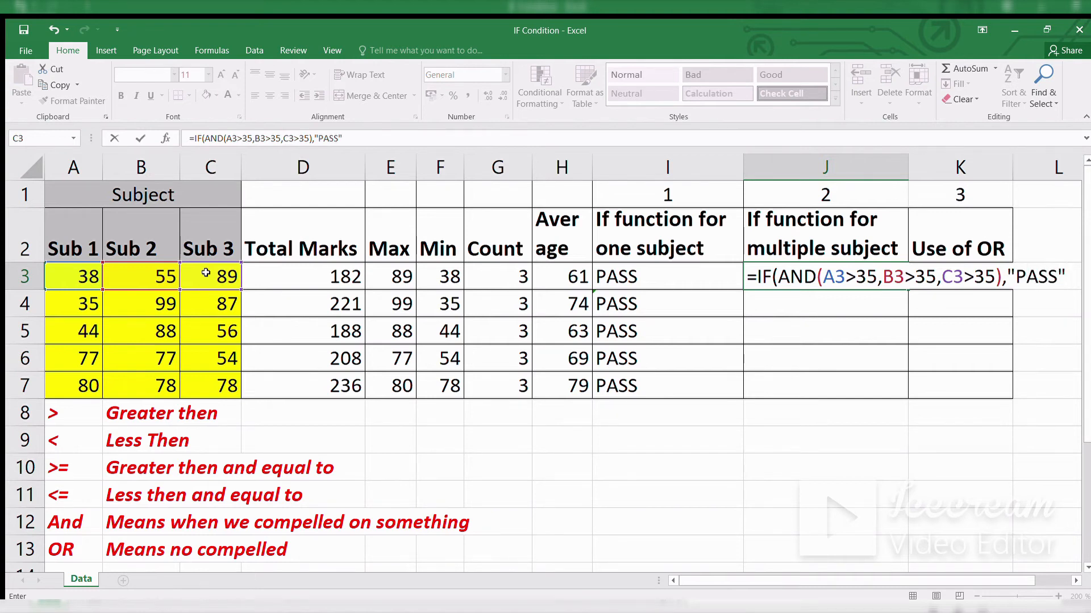
pyautogui.write('"FAIL')
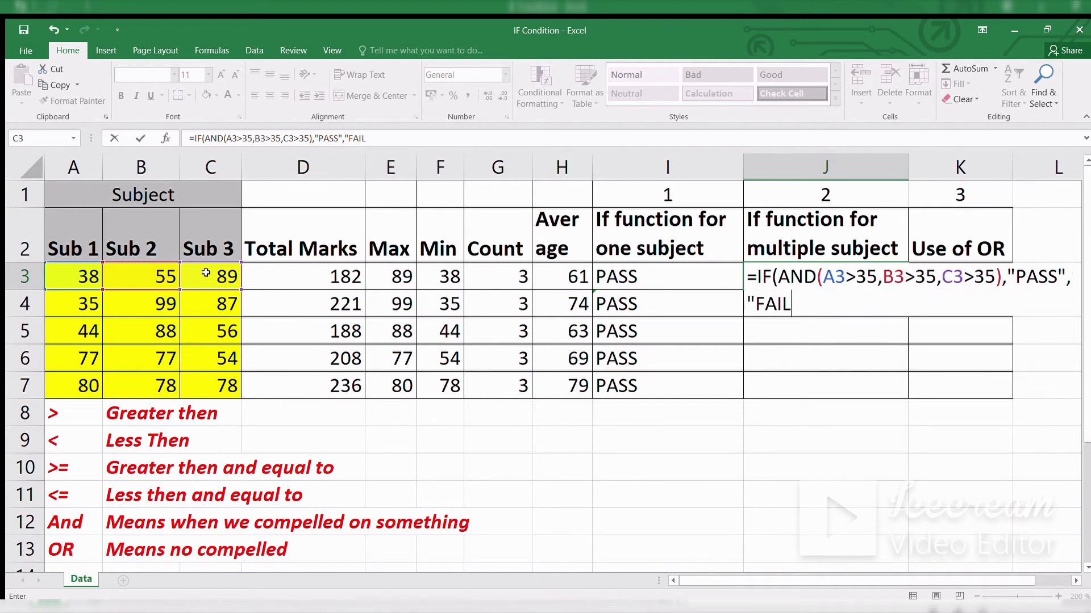
pyautogui.write('")')
pyautogui.press('Return')
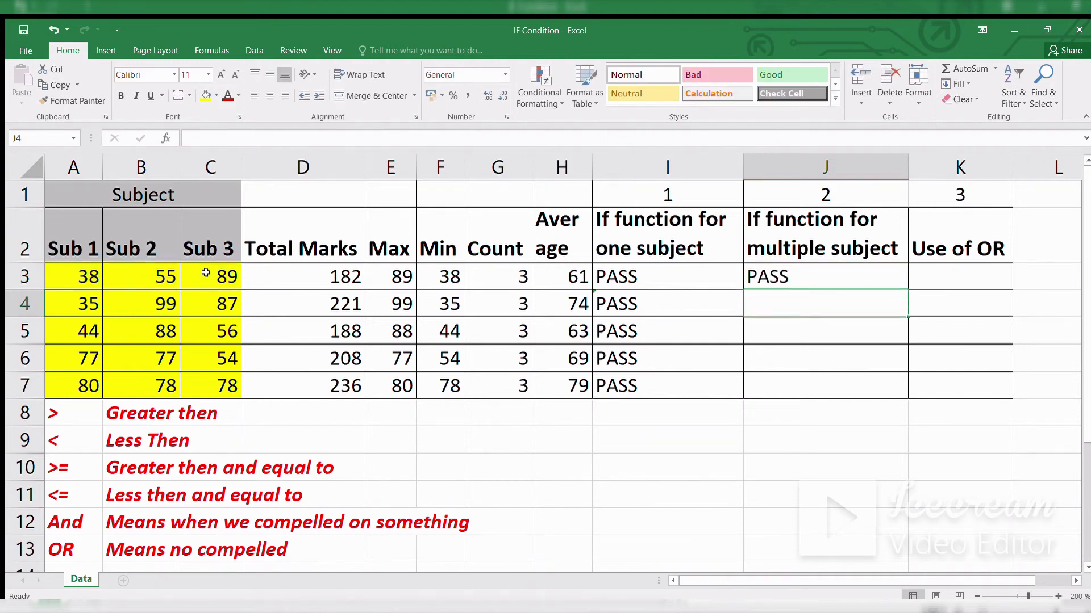
# Copy the IF/AND formula from J3 down through J7
pyautogui.click(814, 286)
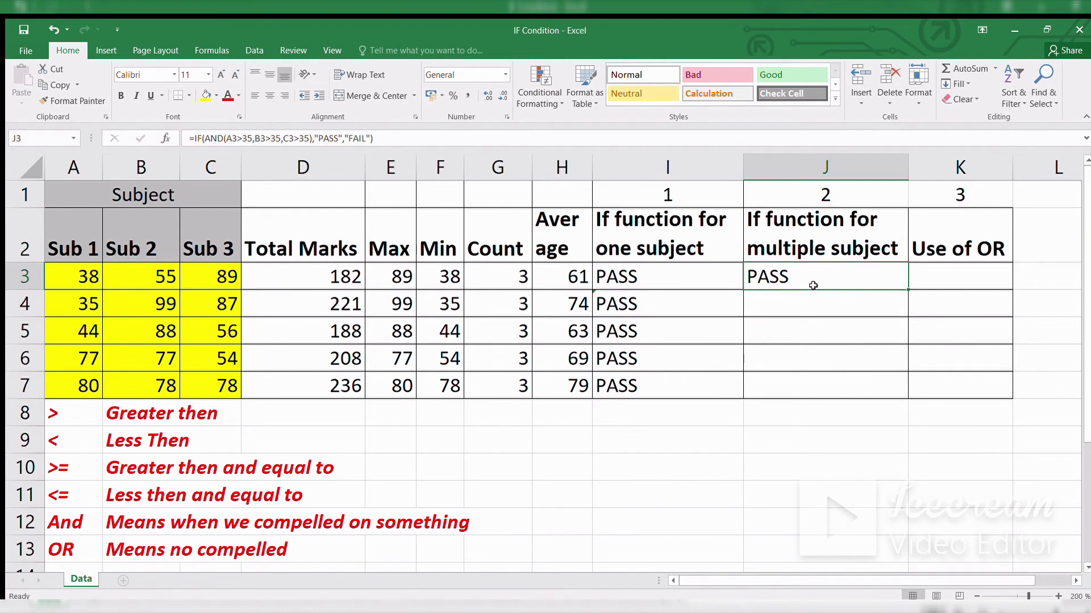
pyautogui.moveTo(907, 289); pyautogui.dragTo(904, 397)
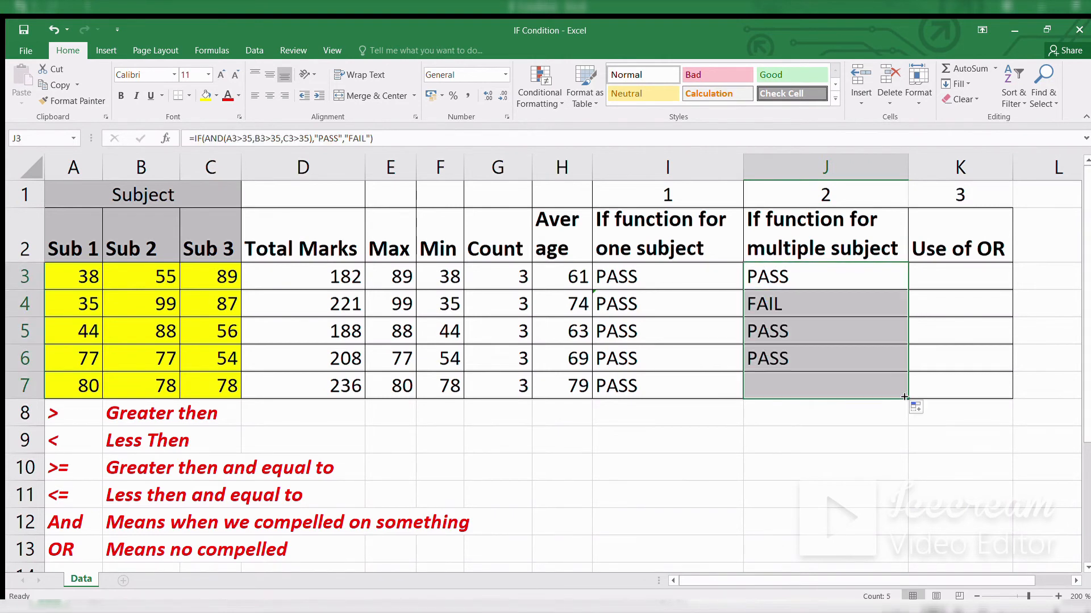
# Examine the row 4 marks from A4 across and compare them with the multiple-subject result in J4
pyautogui.click(862, 306)
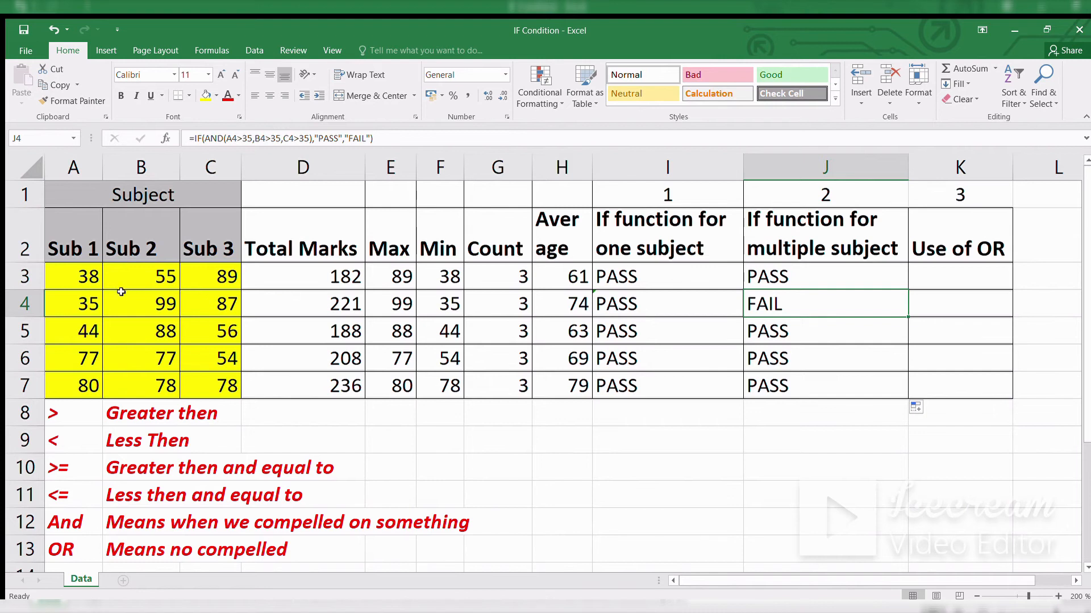
pyautogui.click(88, 301)
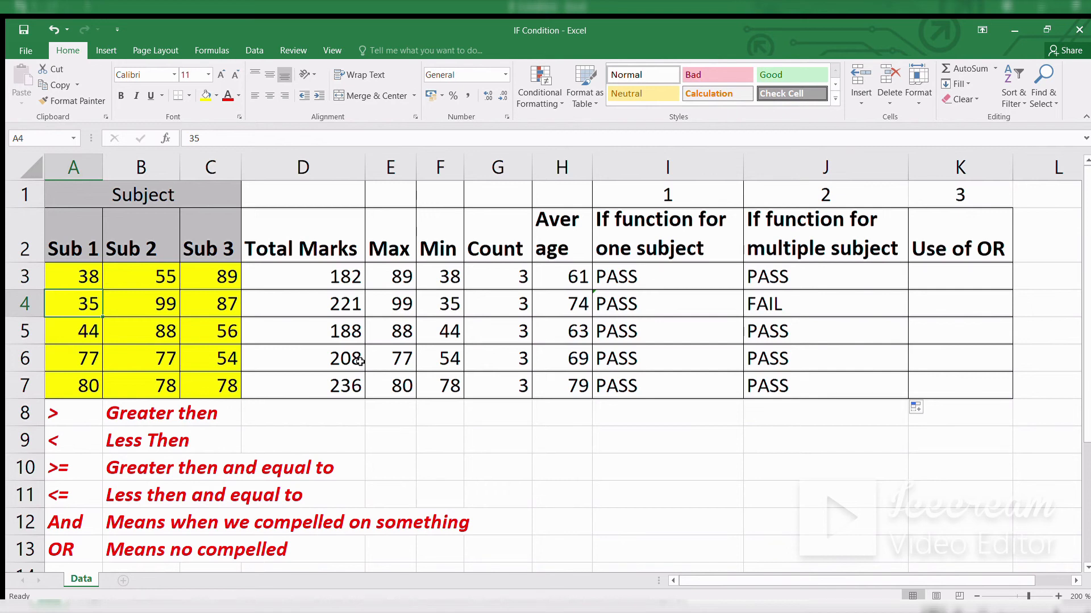
pyautogui.press('Right')
pyautogui.press('Right')
pyautogui.press('Right')
pyautogui.press('Right')
pyautogui.press('Right')
pyautogui.press('Right')
pyautogui.press('Right')
pyautogui.press('Right')
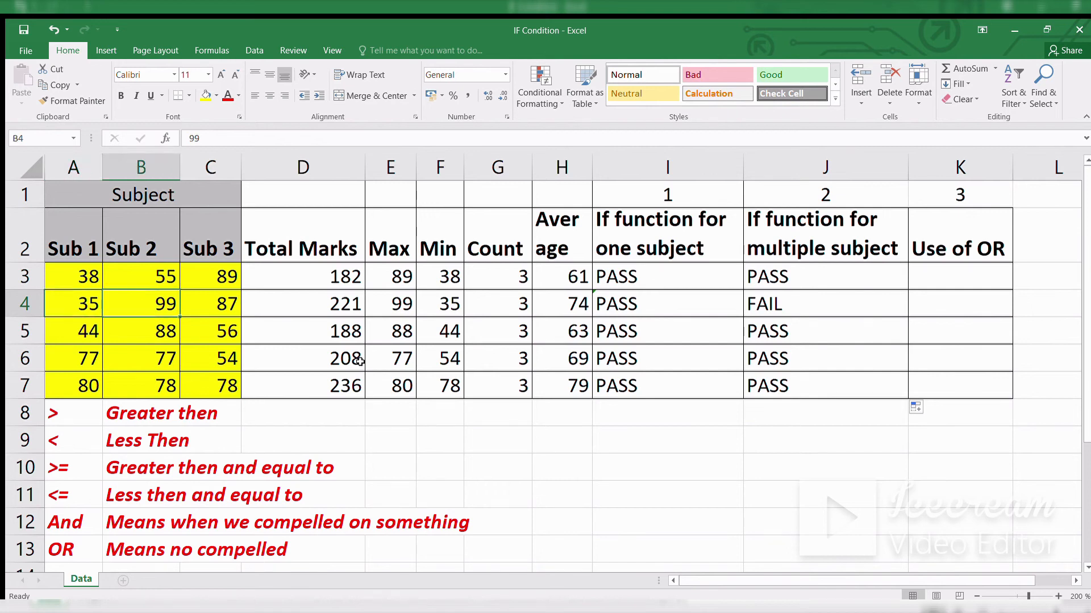
pyautogui.press('Right')
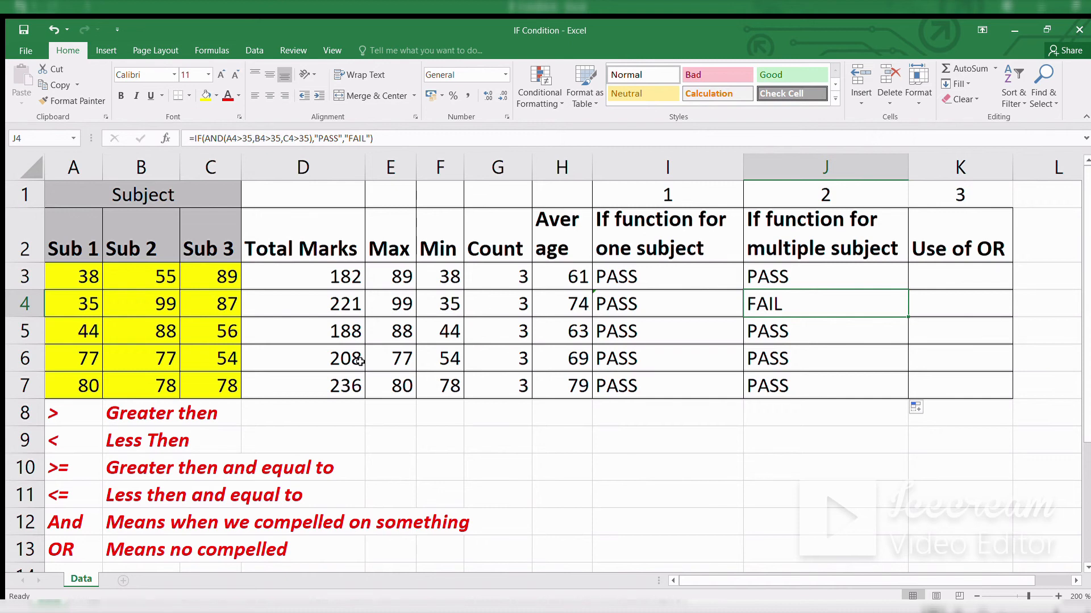
# Change all three comparisons in J3 to greater-than-or-equal, making the formula =IF(AND(A3>=35,B3>=35,C3>=35),"PASS","FAIL")
pyautogui.press('Up')
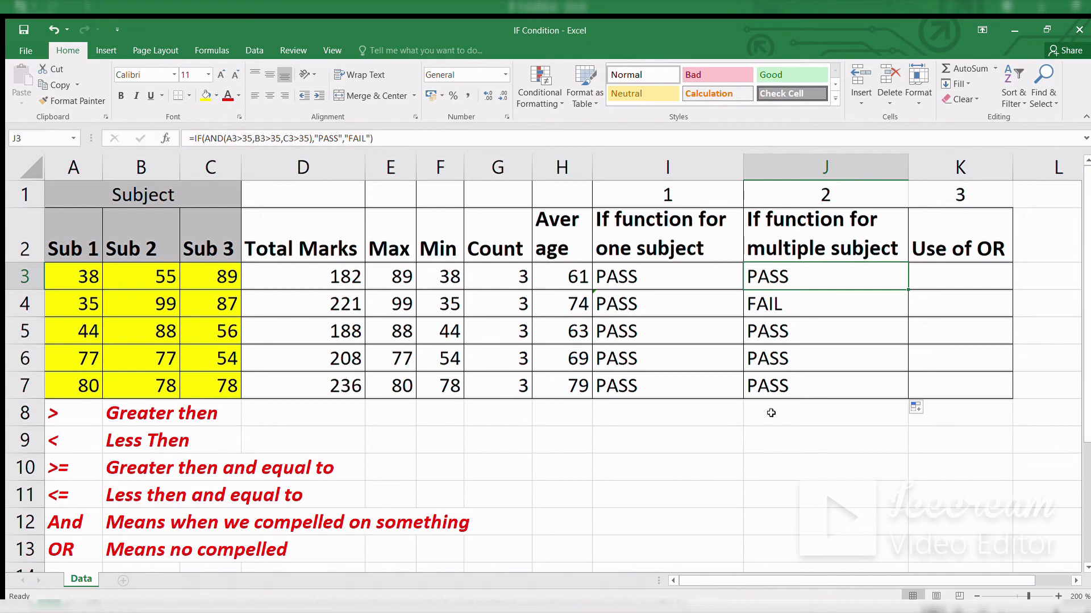
pyautogui.press('F2')
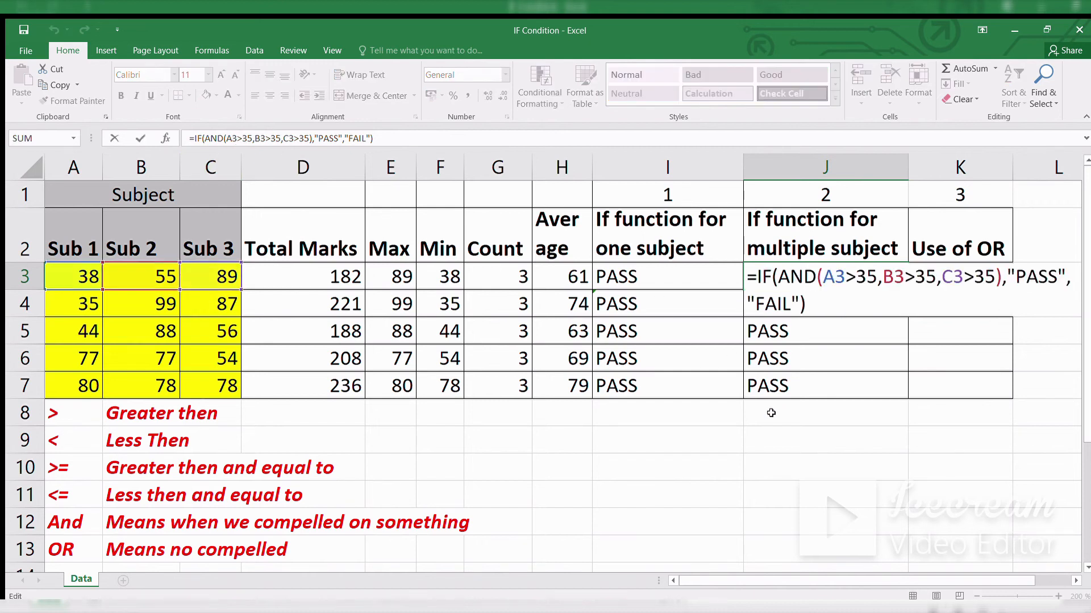
pyautogui.click(857, 276)
pyautogui.write('=')
pyautogui.press('Right')
pyautogui.press('Right')
pyautogui.press('Right')
pyautogui.press('Right')
pyautogui.press('Right')
pyautogui.press('Right')
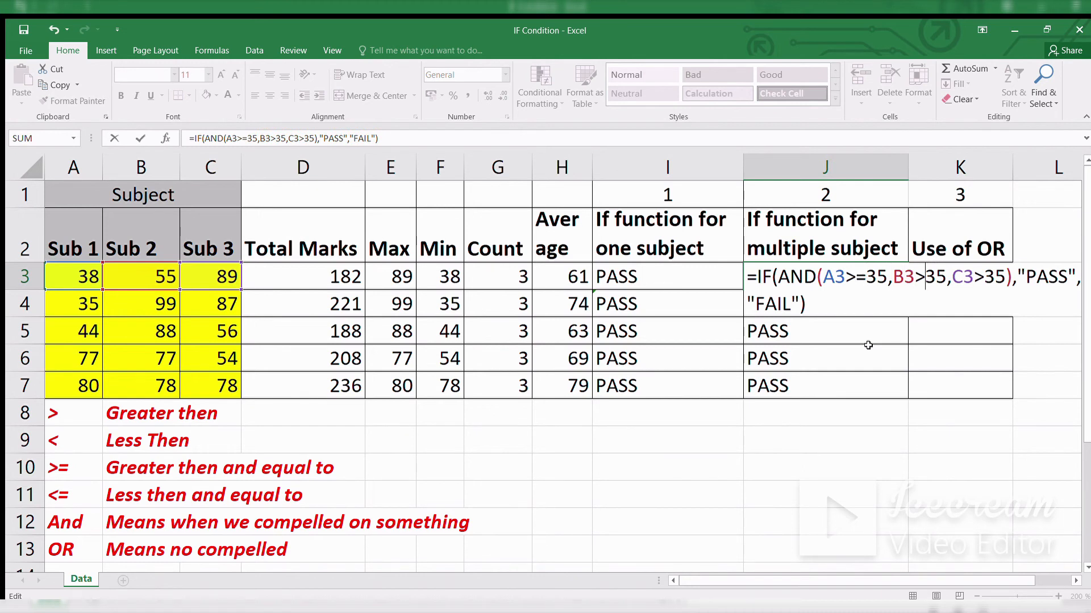
pyautogui.write('=')
pyautogui.press('Right')
pyautogui.press('Right')
pyautogui.press('Right')
pyautogui.press('Right')
pyautogui.press('Right')
pyautogui.press('Right')
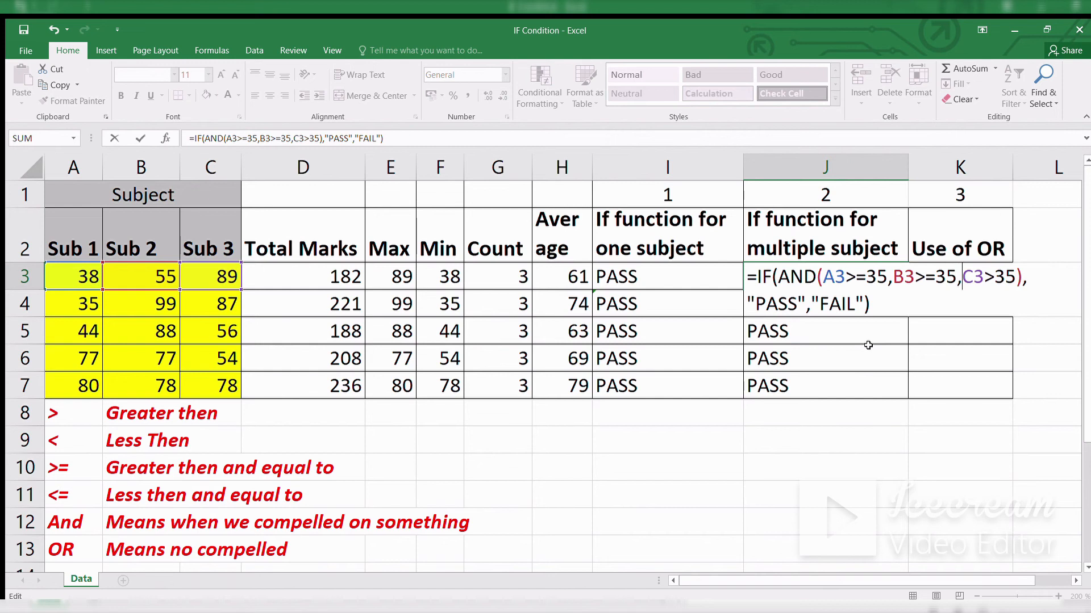
pyautogui.write('=')
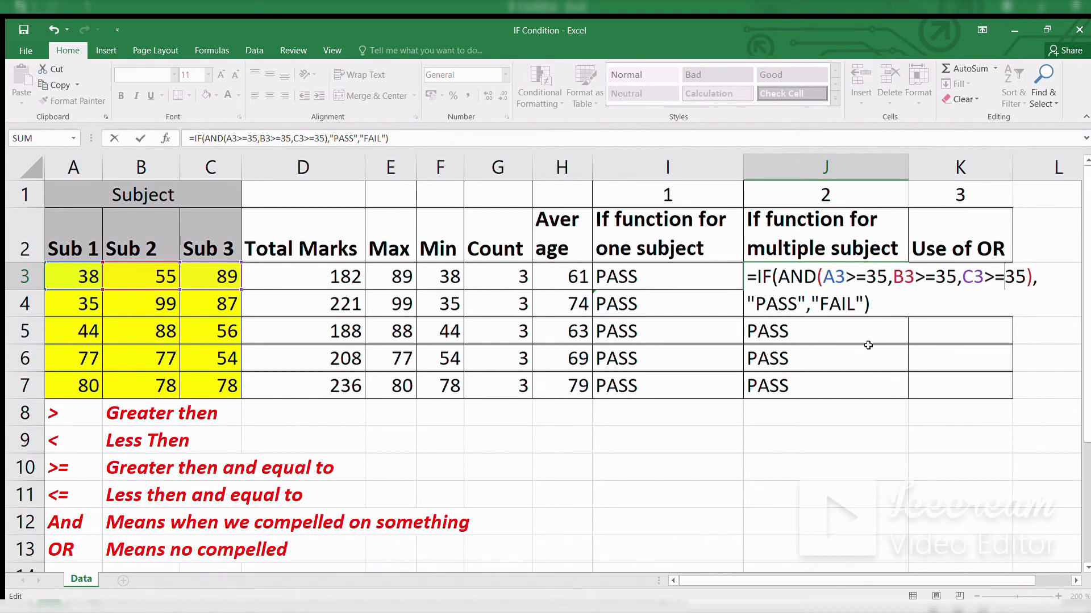
pyautogui.press('Return')
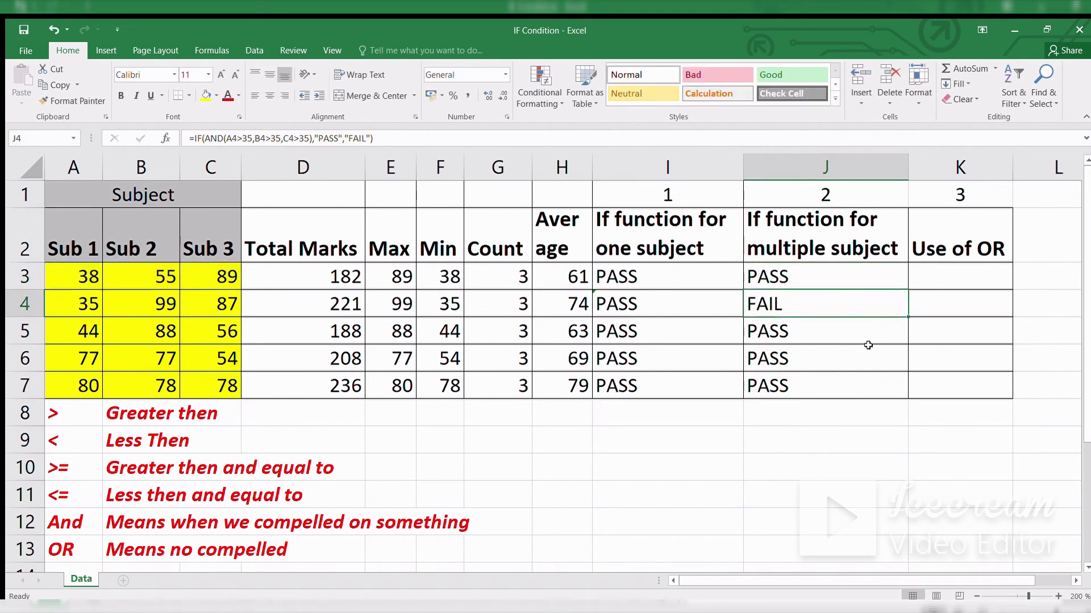
# Copy the revised IF/AND formula from J3 down through J7 and check the result in J4
pyautogui.click(869, 273)
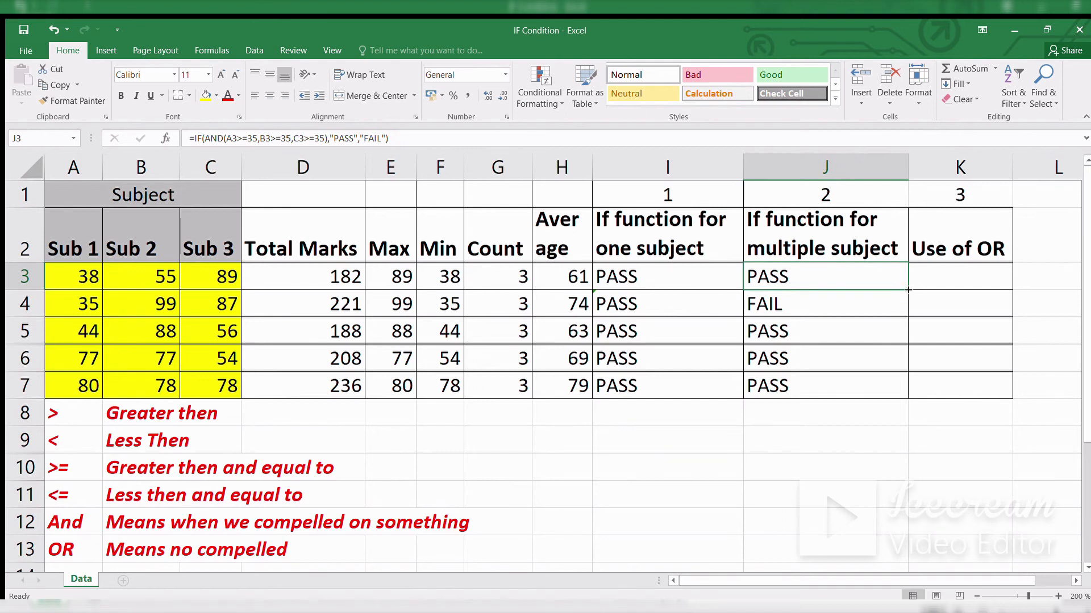
pyautogui.moveTo(908, 290); pyautogui.dragTo(891, 395)
pyautogui.click(878, 300)
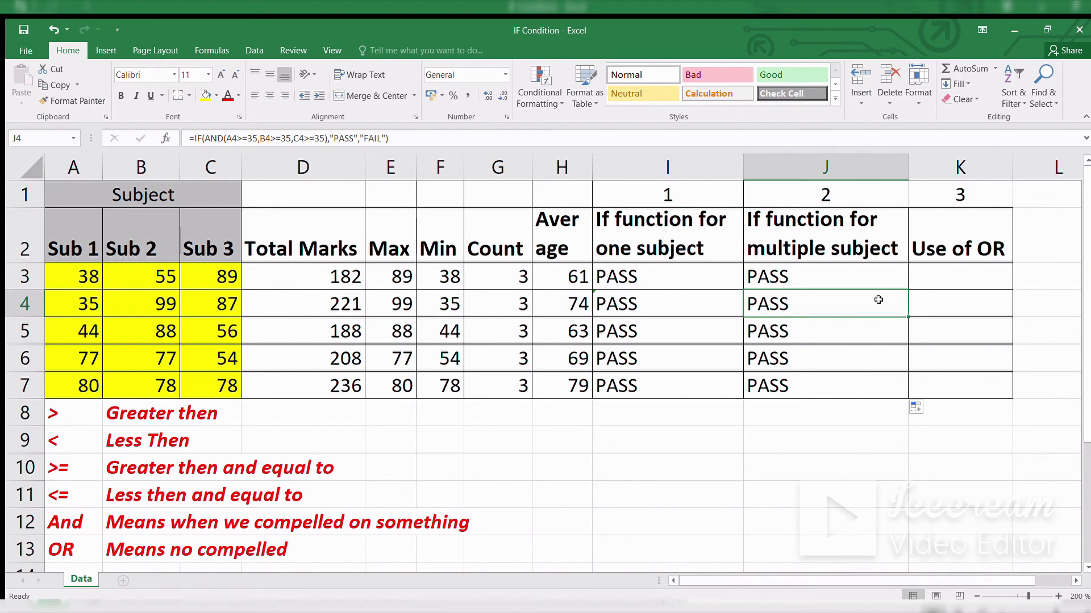
# Begin an IF formula in K3 with the OR test OR(A3<35,B3<35,C3<35) covering all three subjects
pyautogui.click(963, 273)
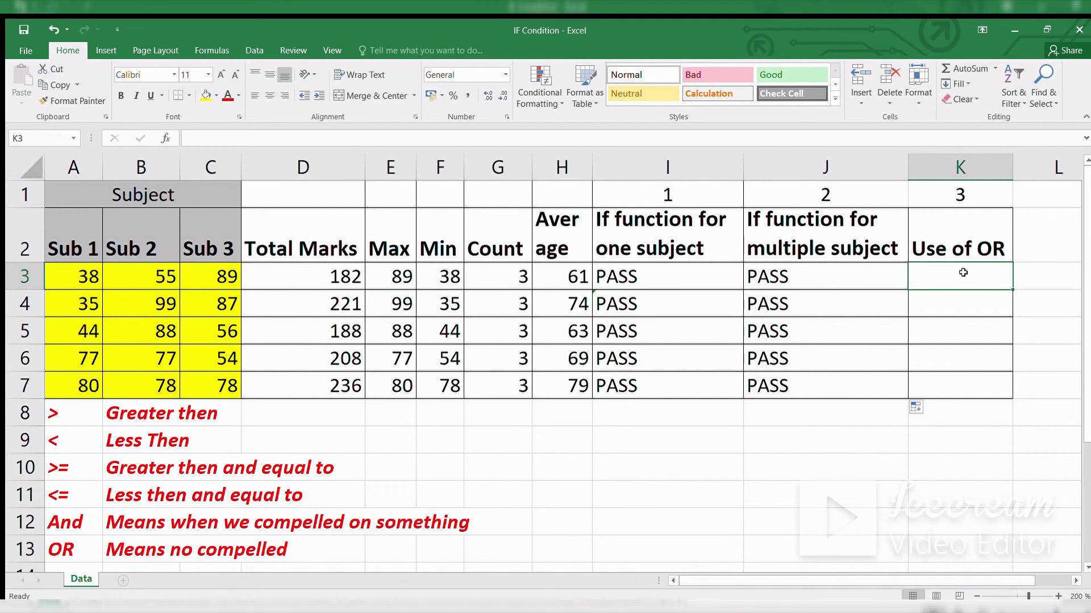
pyautogui.click(871, 272)
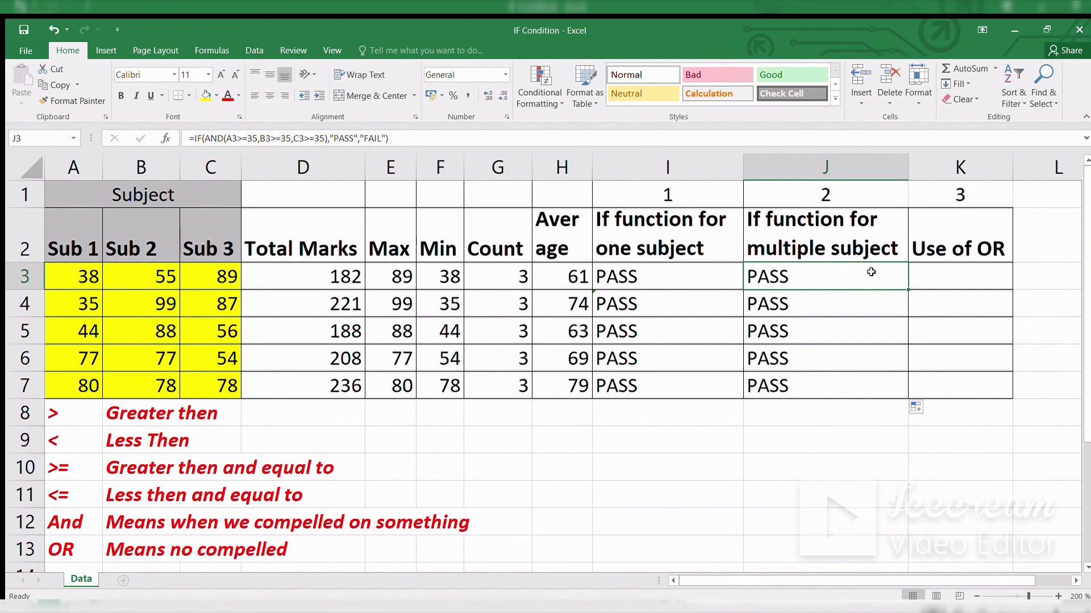
pyautogui.click(956, 276)
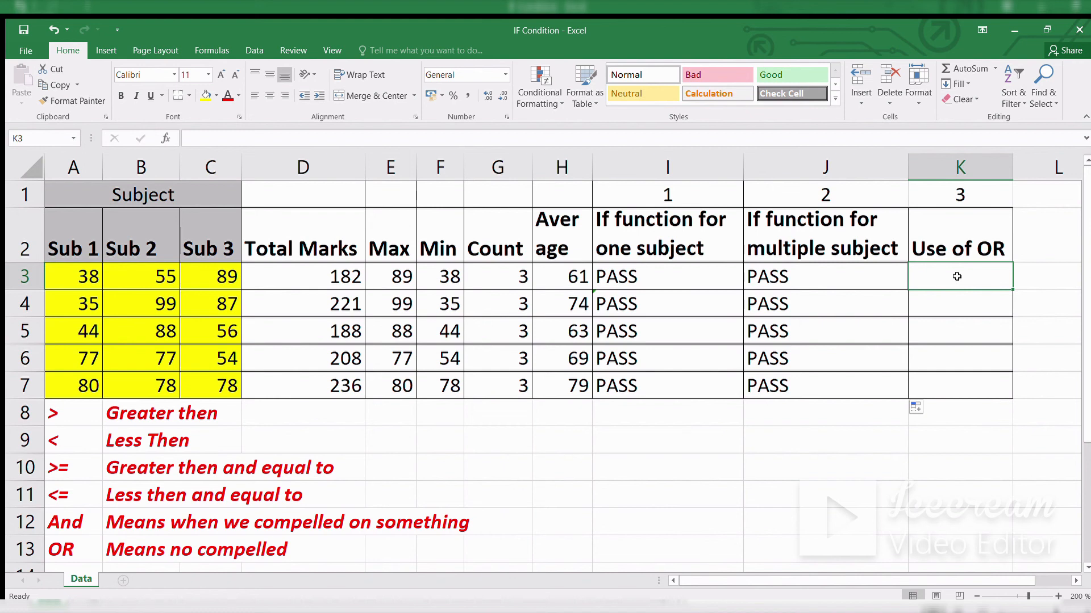
pyautogui.write('=')
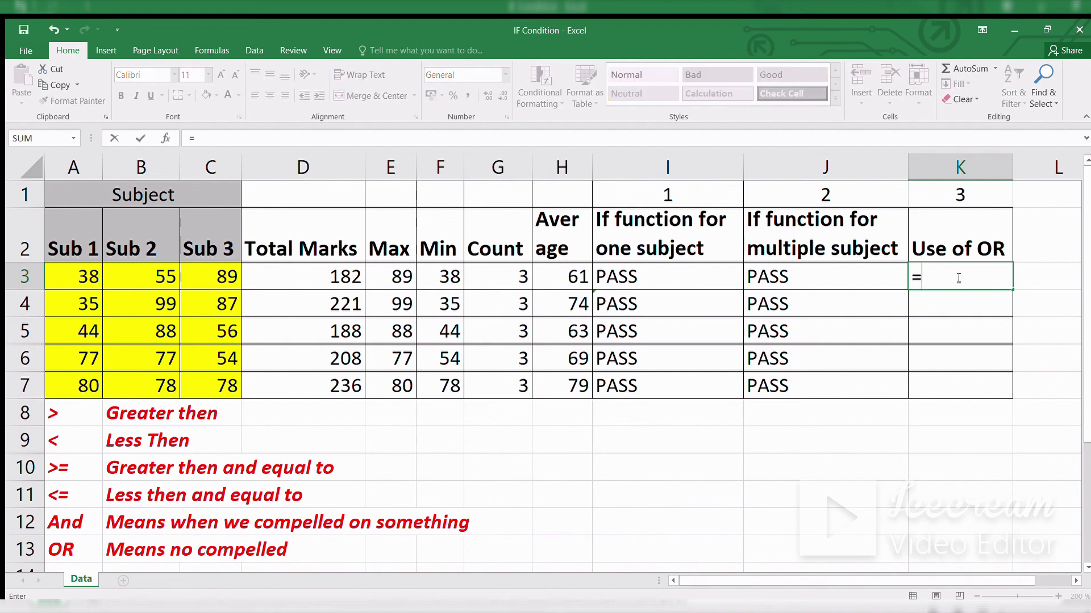
pyautogui.write('IF(O')
pyautogui.write('(')
pyautogui.click(82, 277)
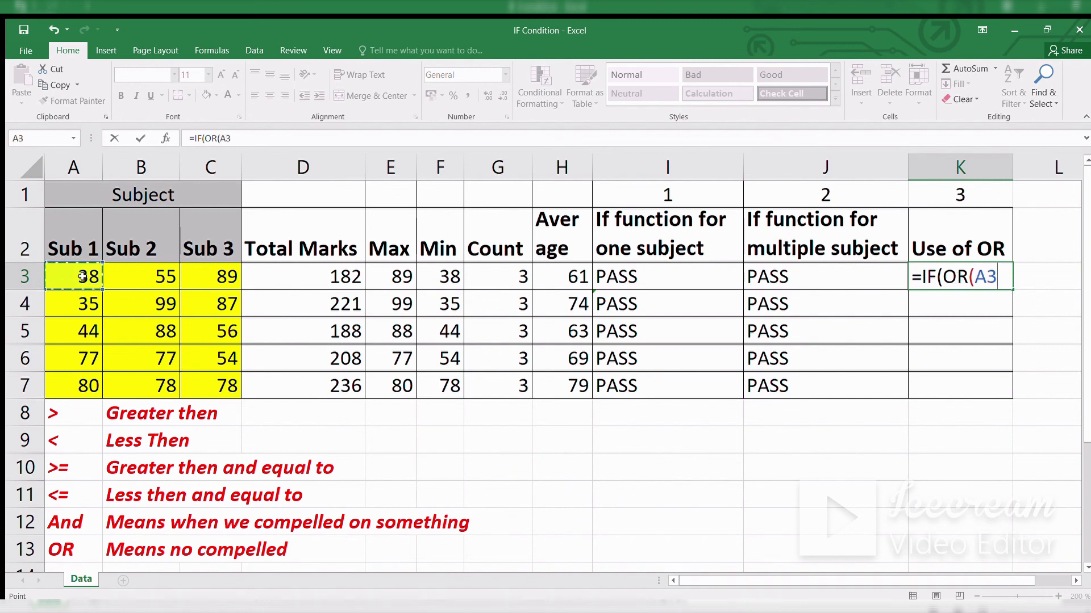
pyautogui.write('<35,')
pyautogui.click(135, 276)
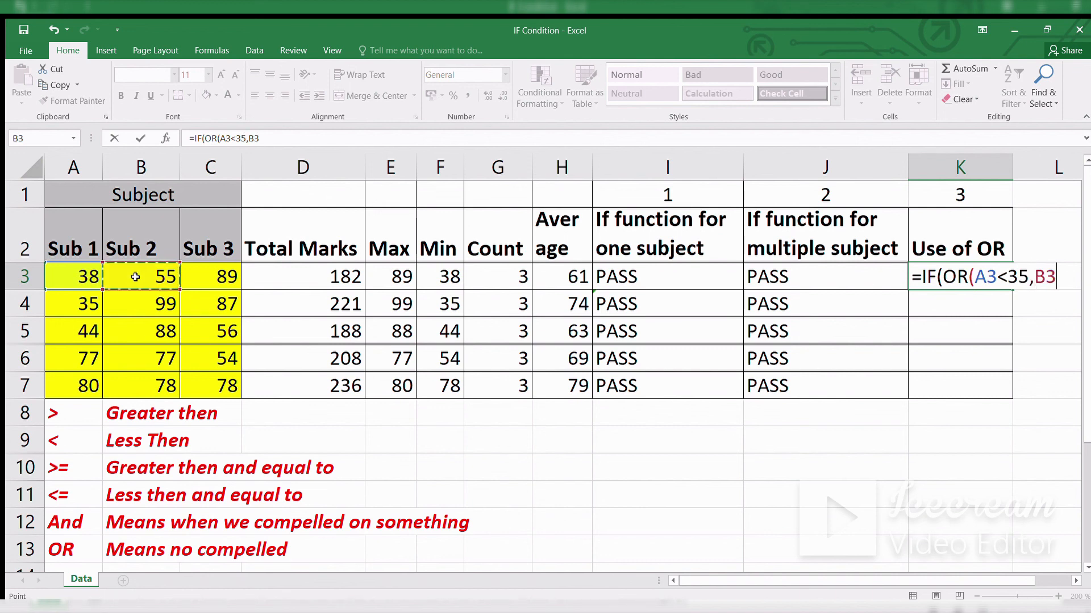
pyautogui.write('<35,')
pyautogui.click(220, 271)
pyautogui.write('<35,C3<')
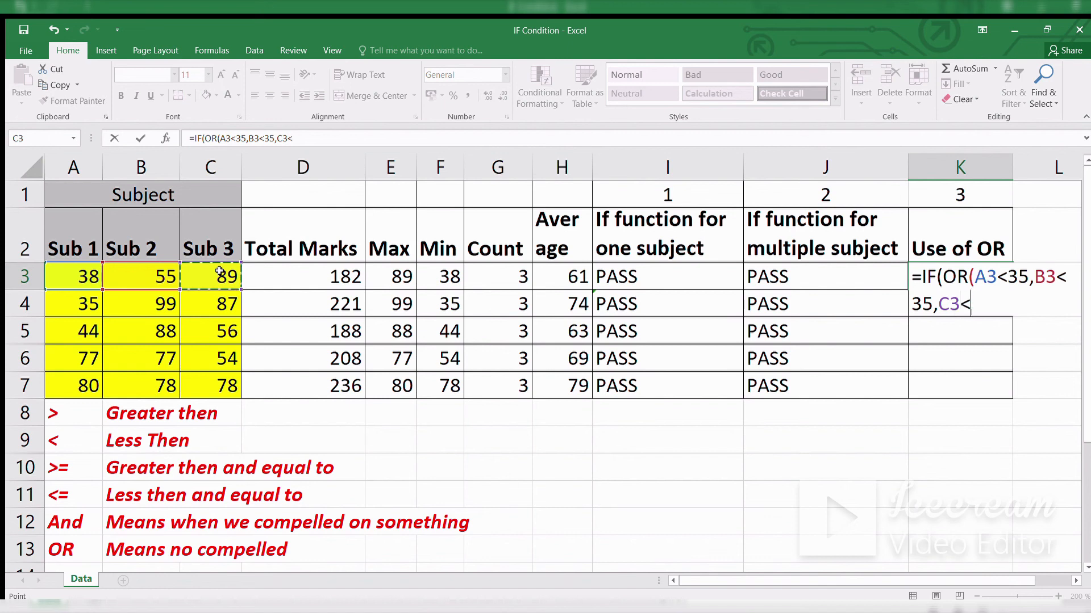
pyautogui.write('35)')
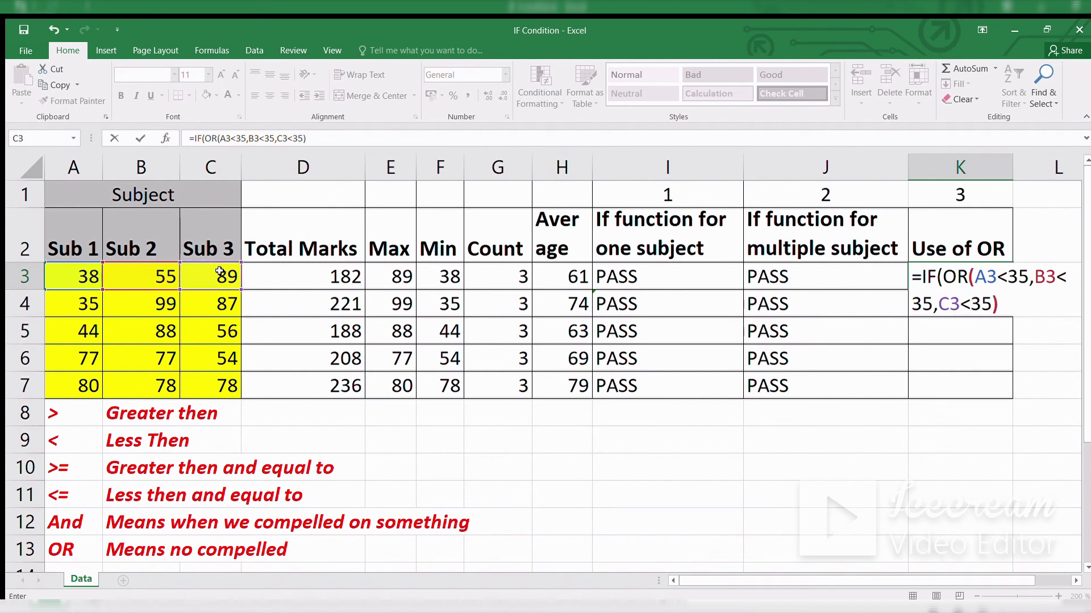
# Complete the K3 formula with "FAIL" as the true result and "PASS" as the false result
pyautogui.write(',"FAIL","')
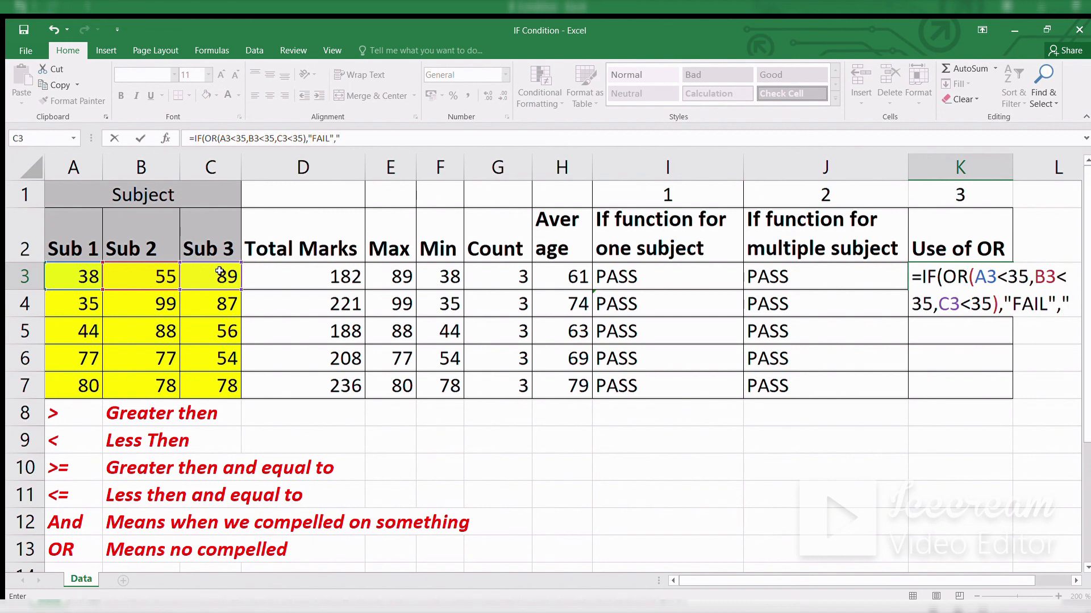
pyautogui.write('PASS')
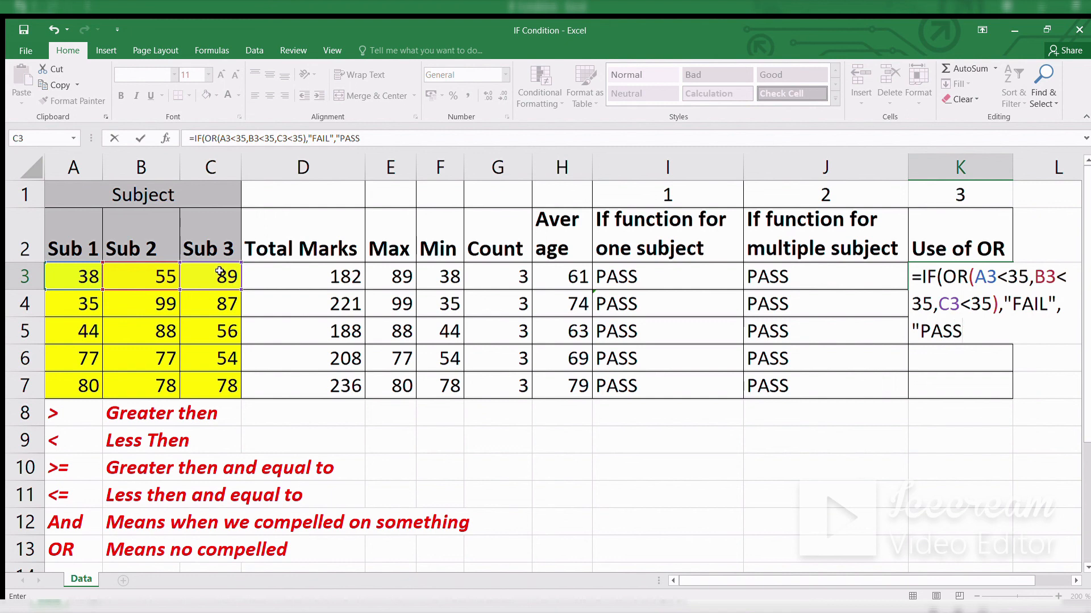
pyautogui.write('")')
# Review the A3<35 condition and the FAIL and PASS arguments in K3, and enter the formula
pyautogui.click(975, 276)
pyautogui.hotkey('shift', 'Right')
pyautogui.hotkey('shift', 'Right')
pyautogui.hotkey('shift', 'Right')
pyautogui.hotkey('shift', 'Right')
pyautogui.hotkey('shift', 'Right')
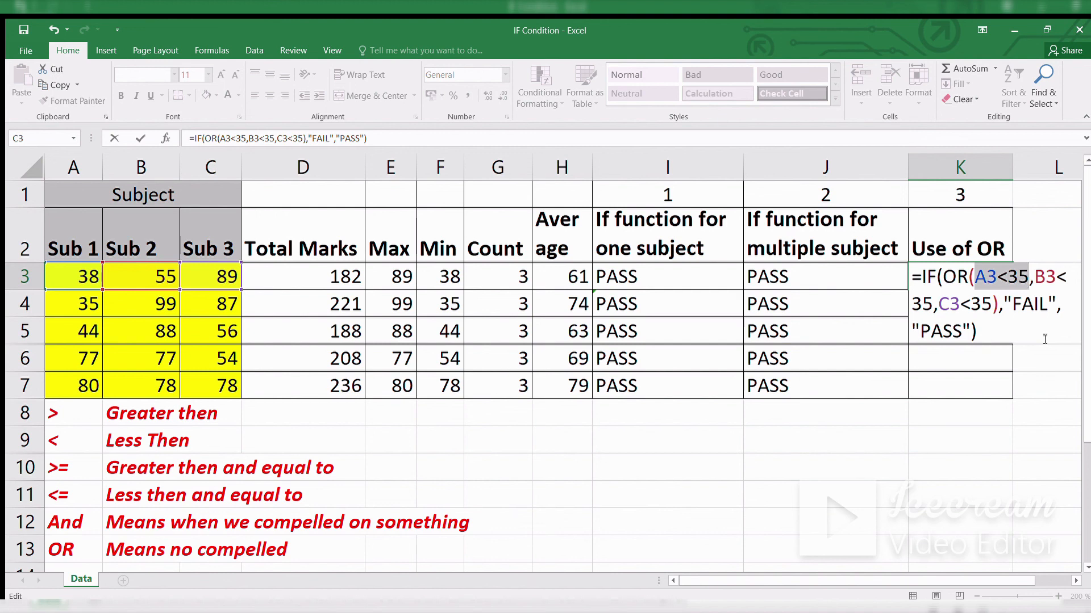
pyautogui.click(1019, 305)
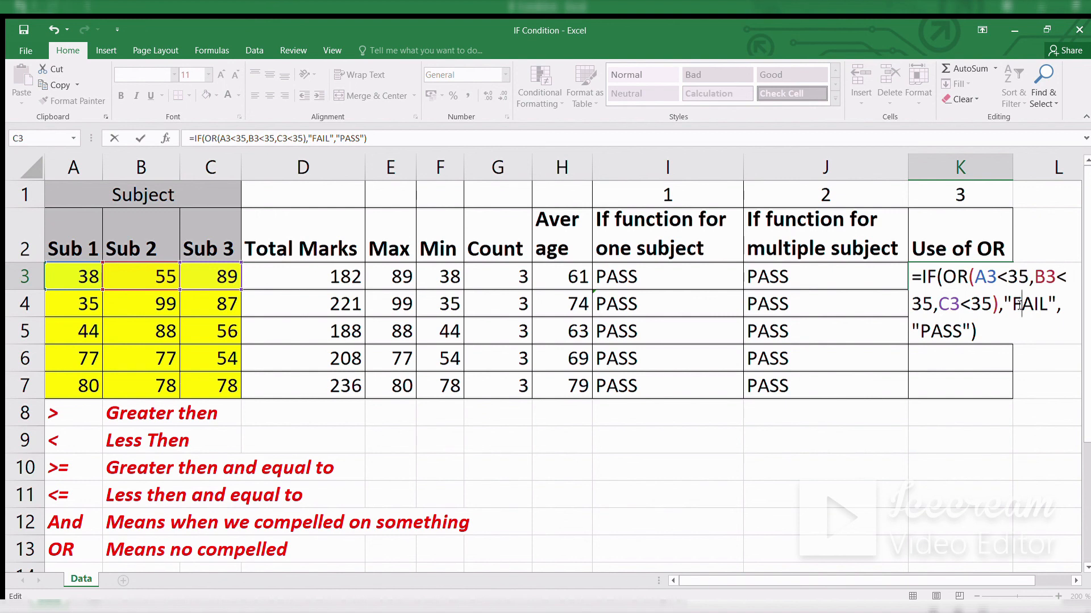
pyautogui.click(953, 331)
pyautogui.press('Return')
# Copy the IF/OR formula from K3 down through K7 and check the copied formula in K4
pyautogui.click(969, 281)
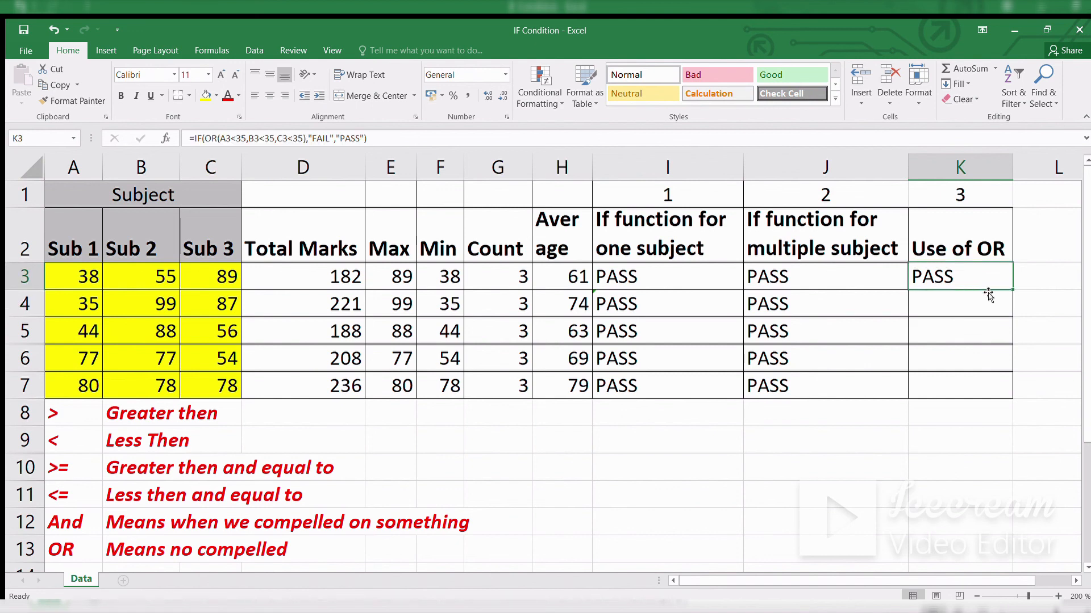
pyautogui.moveTo(1012, 290); pyautogui.dragTo(1006, 392)
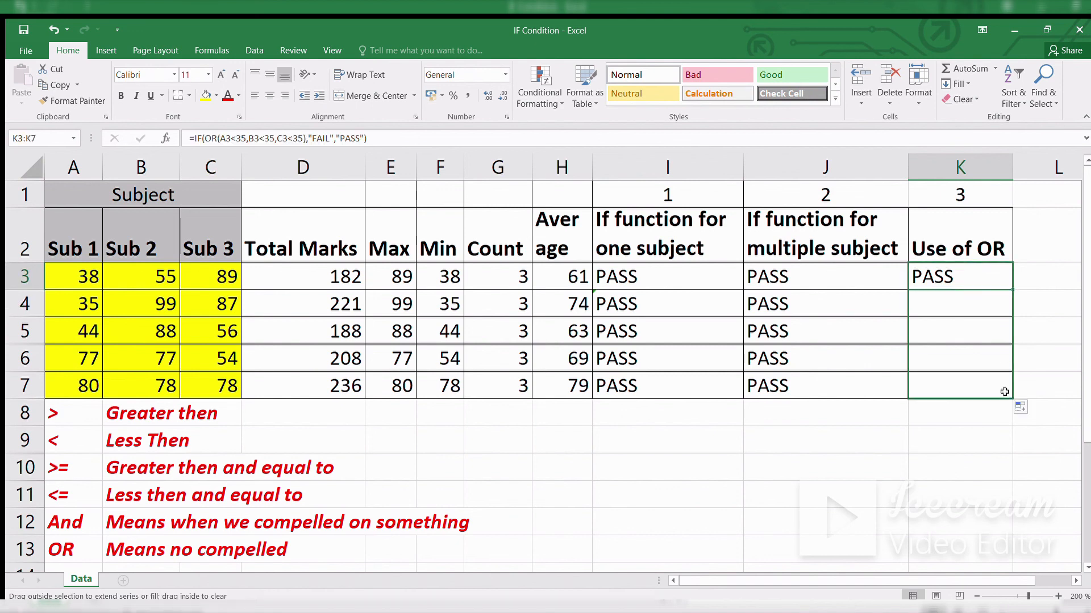
pyautogui.click(983, 299)
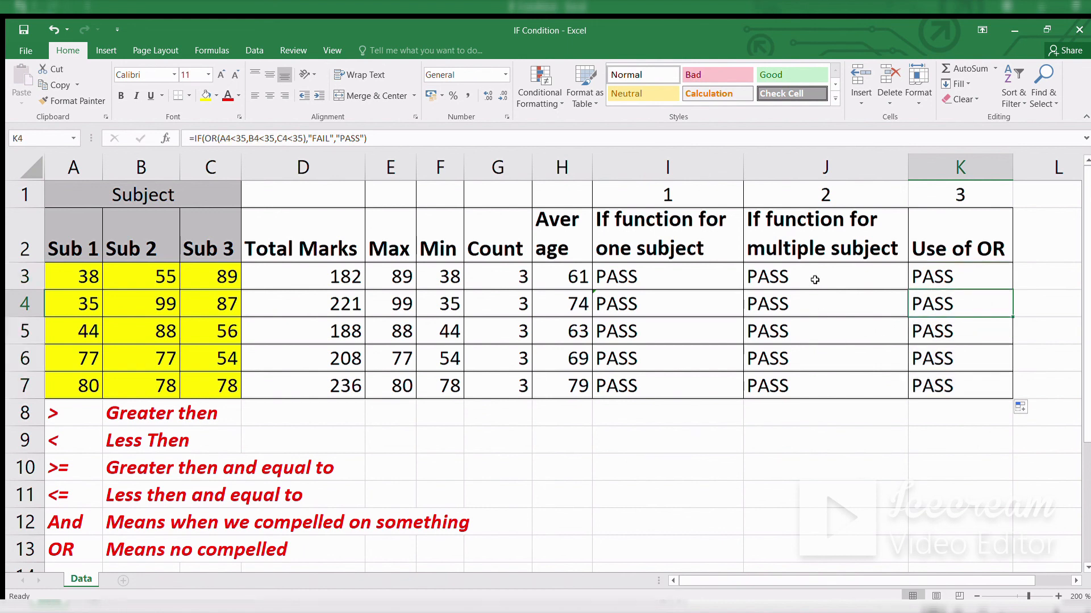